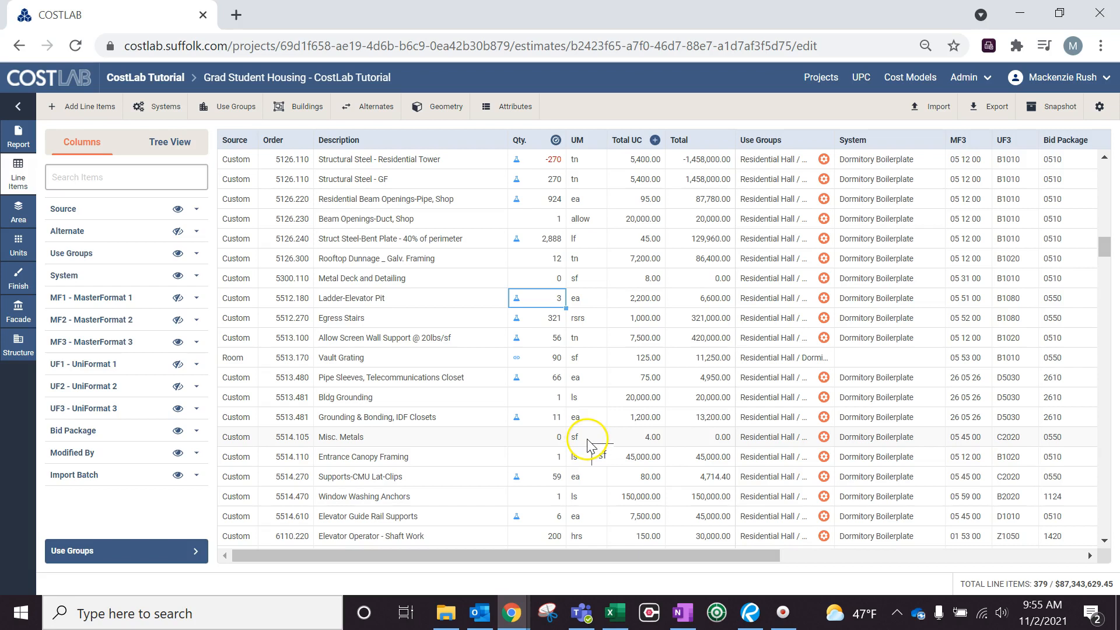
# Check the building's total floor area in the Area table for the Misc. Metals quantity
pyautogui.click(553, 438)
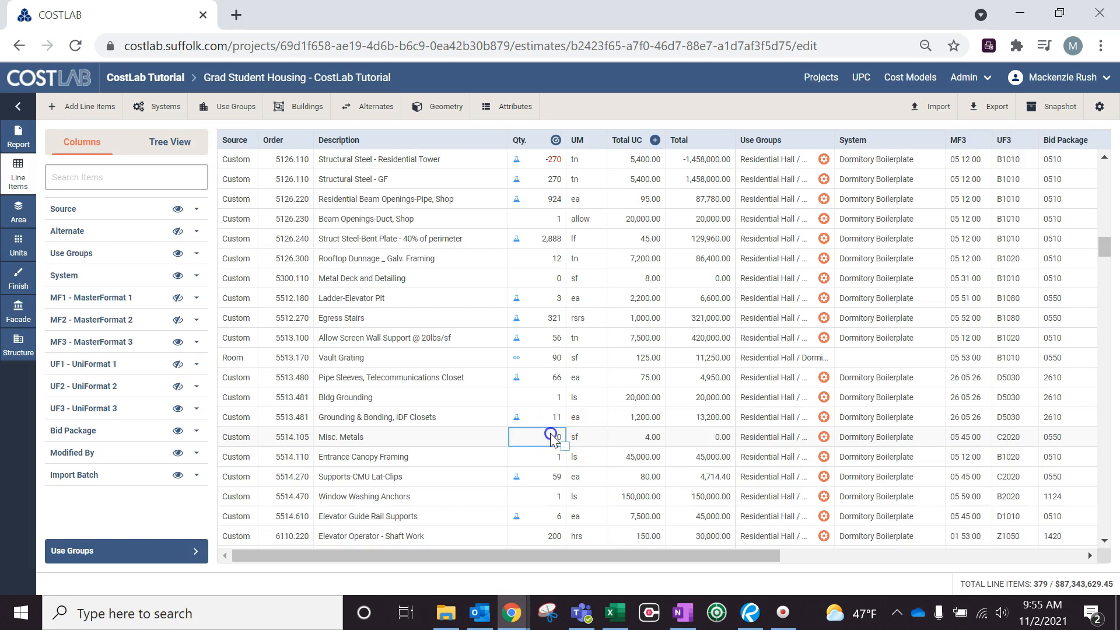
pyautogui.click(447, 448)
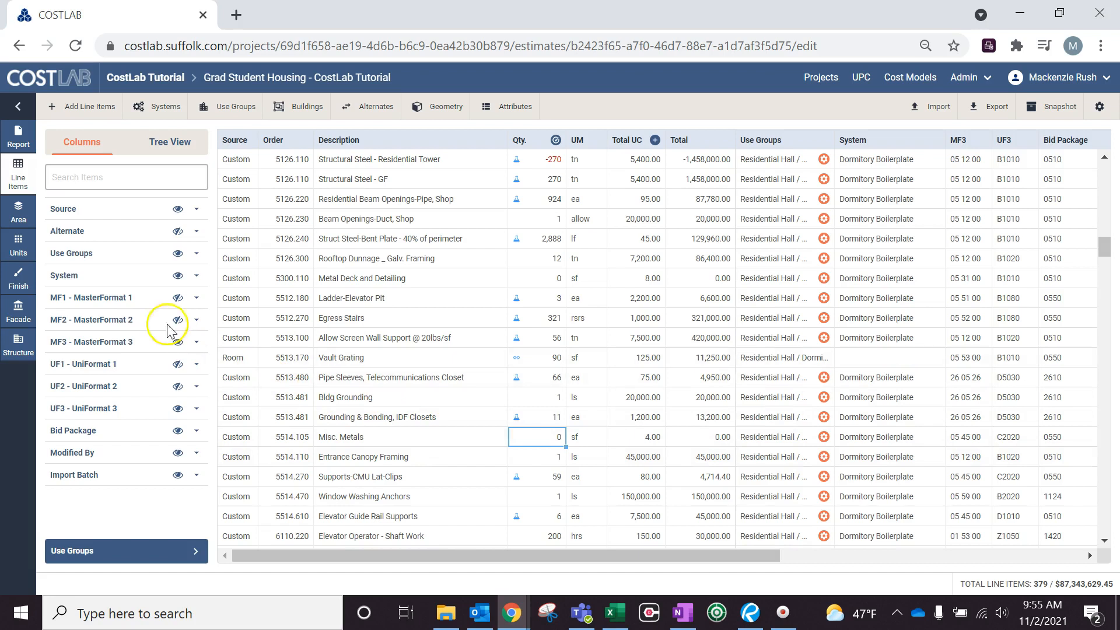
pyautogui.click(20, 219)
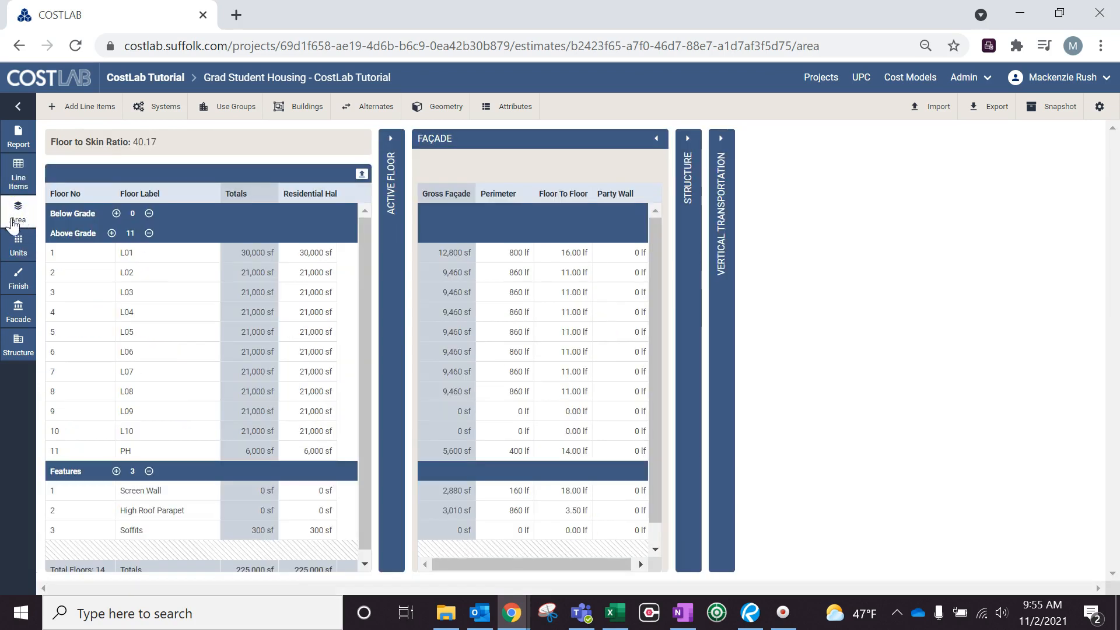
pyautogui.click(195, 402)
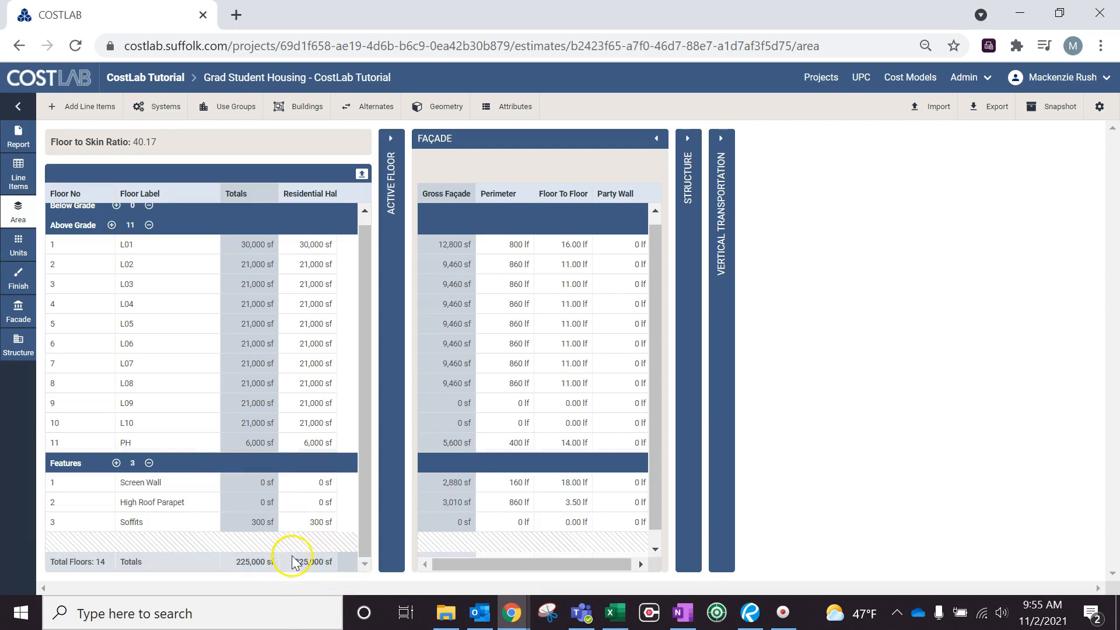
# Set the quantity of the Misc. Metals line item to 225000
pyautogui.click(18, 175)
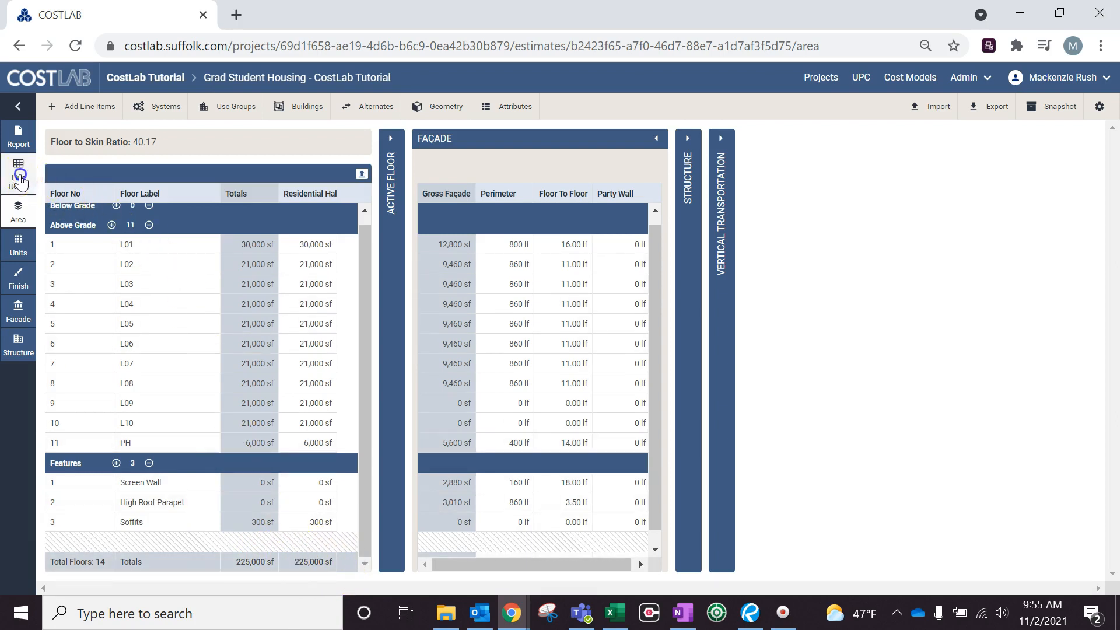
pyautogui.click(541, 439)
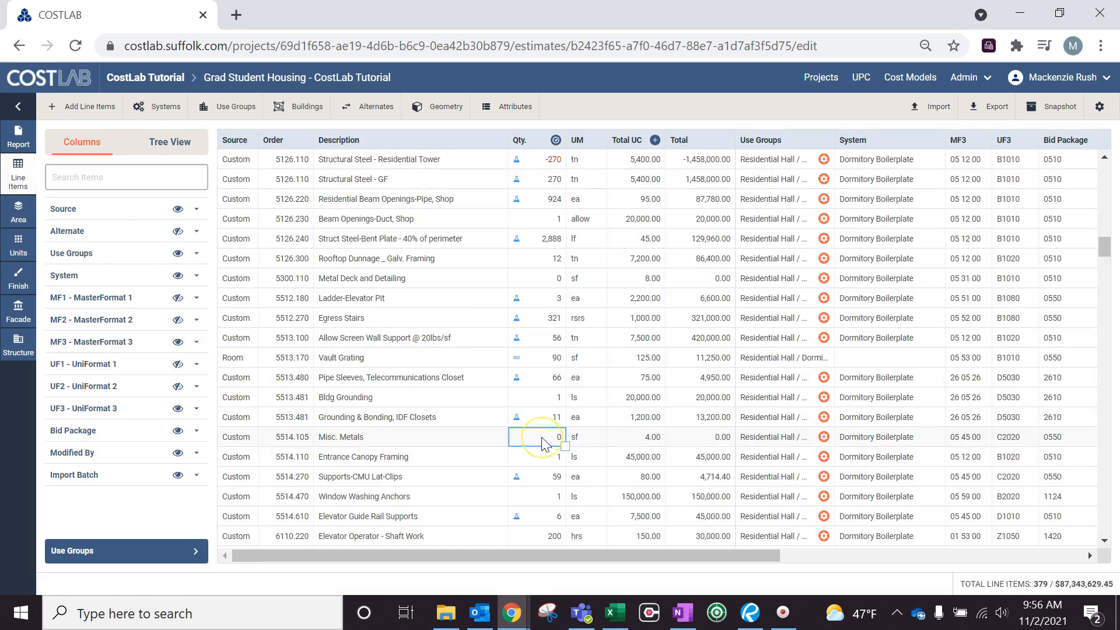
pyautogui.write('225000')
pyautogui.click(549, 438)
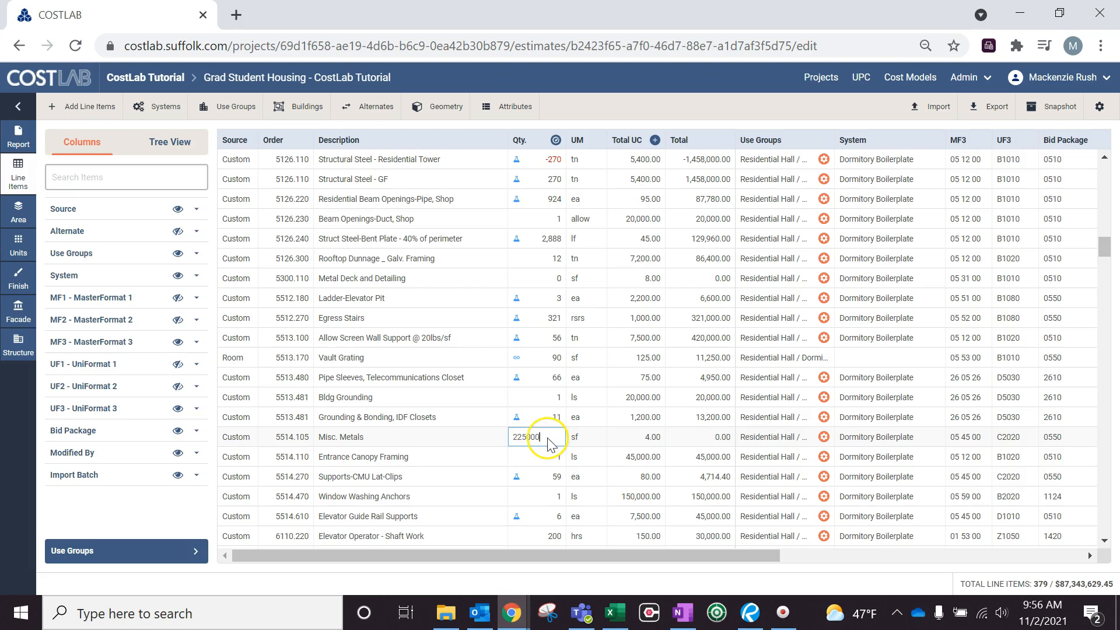
pyautogui.press('Return')
# Start a formula for the Misc. Metals quantity and give it a Number value of 225000
pyautogui.click(536, 439)
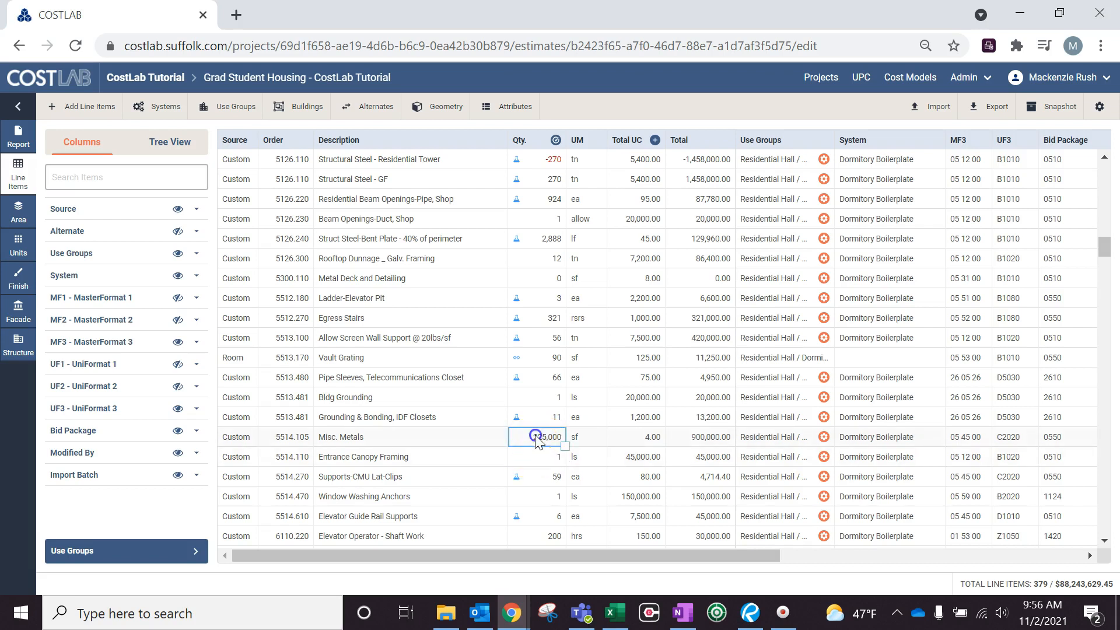
pyautogui.write('=')
pyautogui.press('Return')
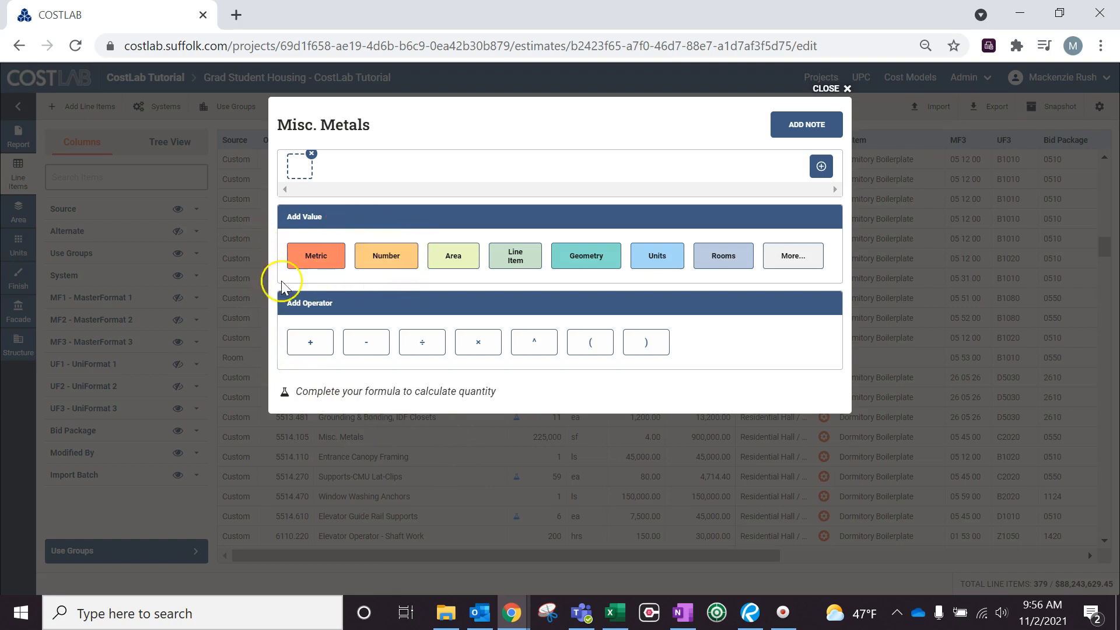
pyautogui.click(309, 266)
pyautogui.click(387, 259)
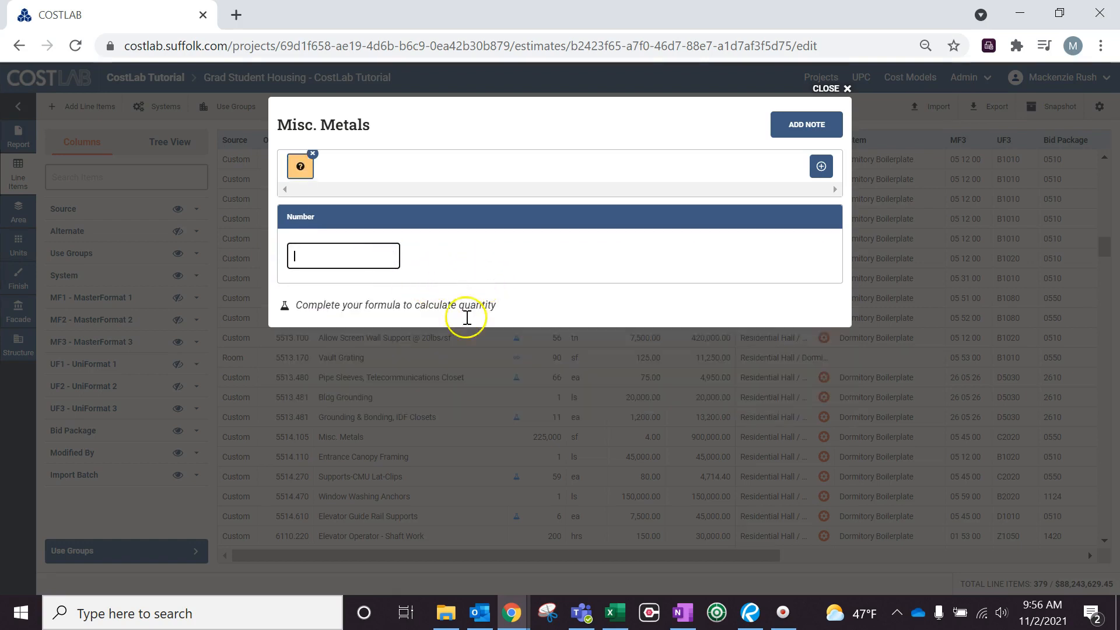
pyautogui.write('225000')
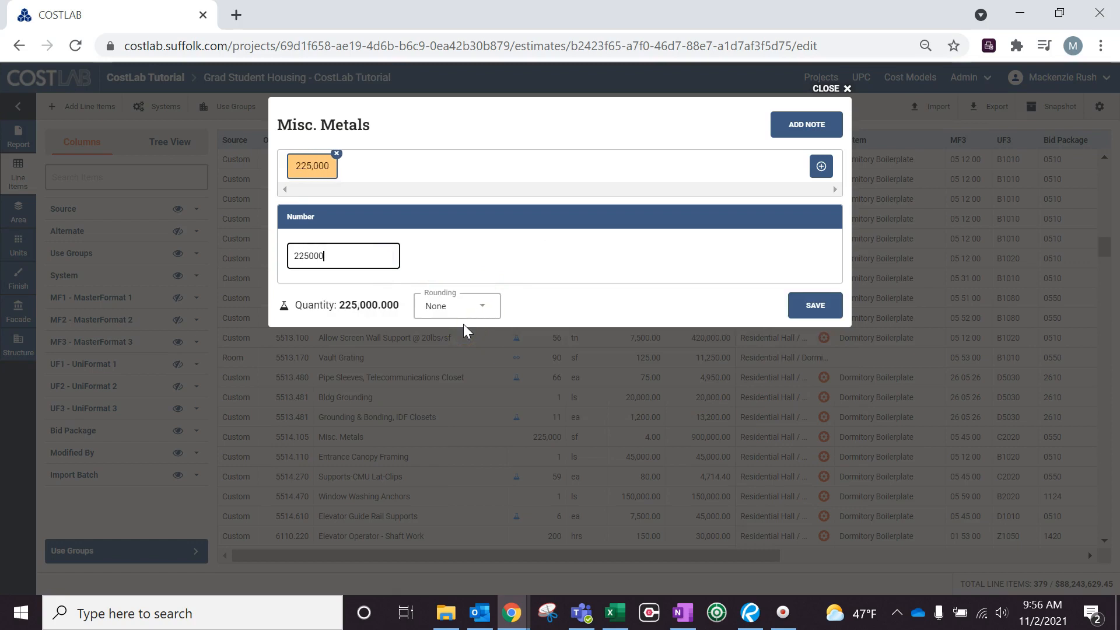
pyautogui.click(491, 256)
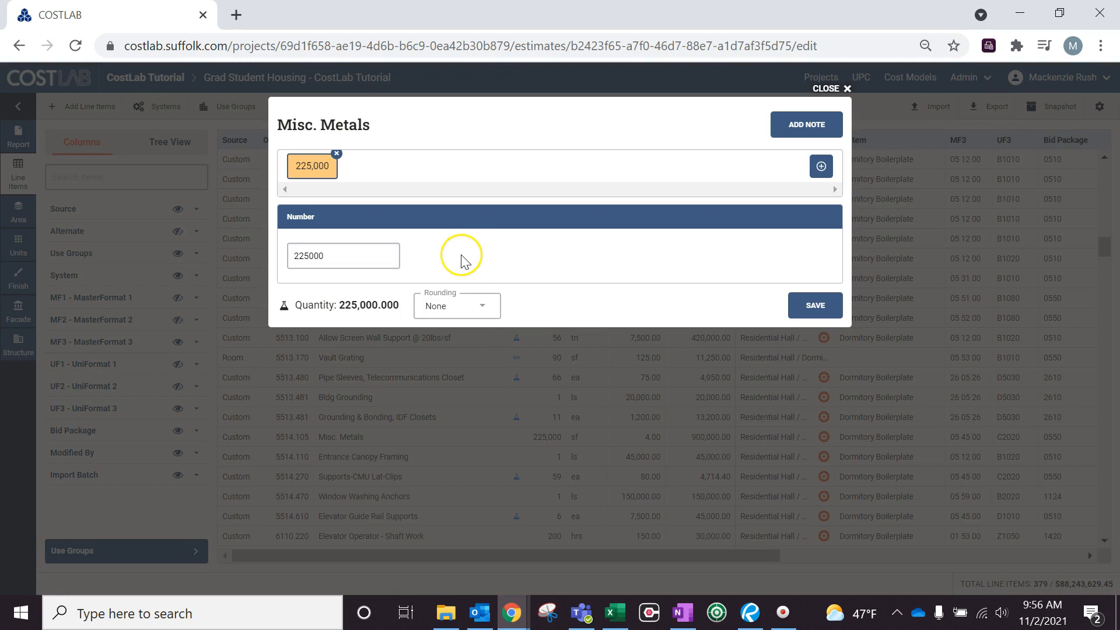
# Replace the Number value in the Misc. Metals formula with a Metric of 225000 sf and save it
pyautogui.click(337, 154)
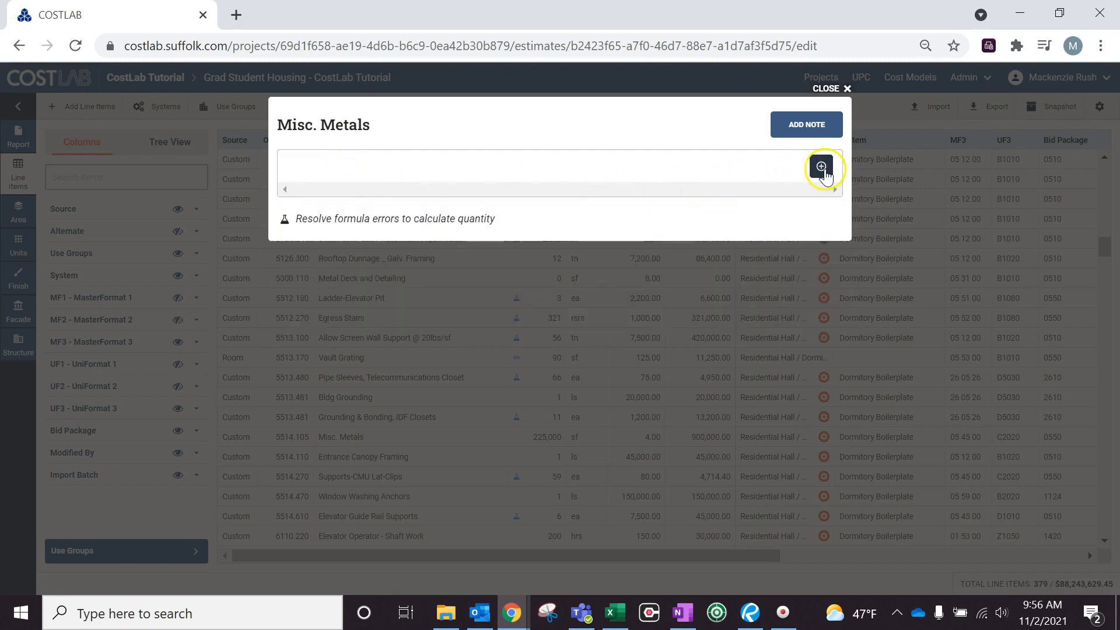
pyautogui.click(821, 167)
pyautogui.click(315, 256)
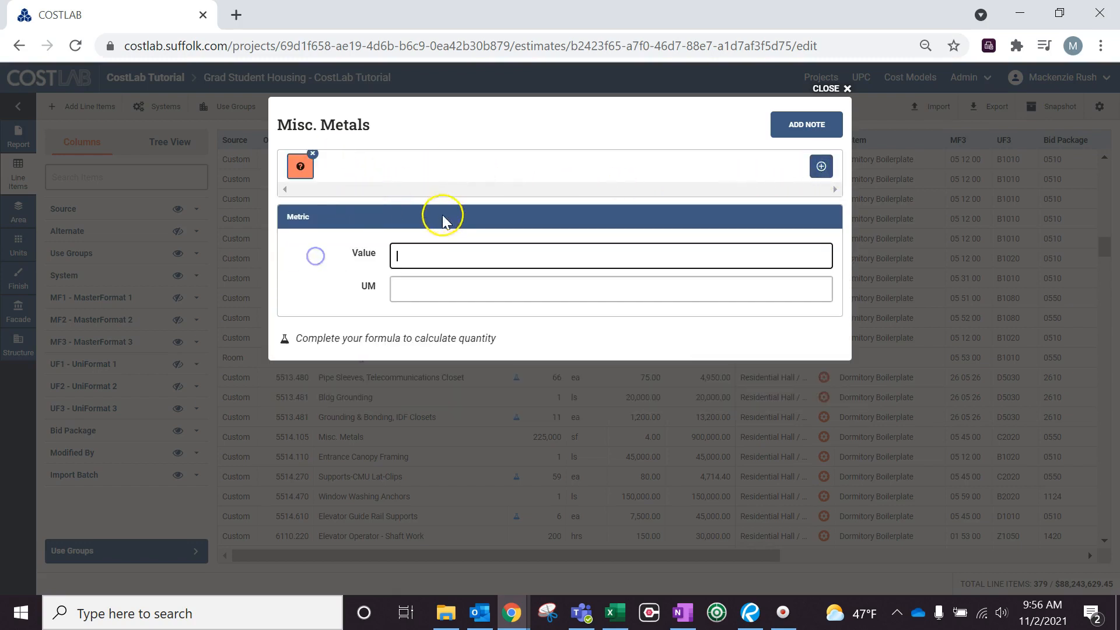
pyautogui.write('225000')
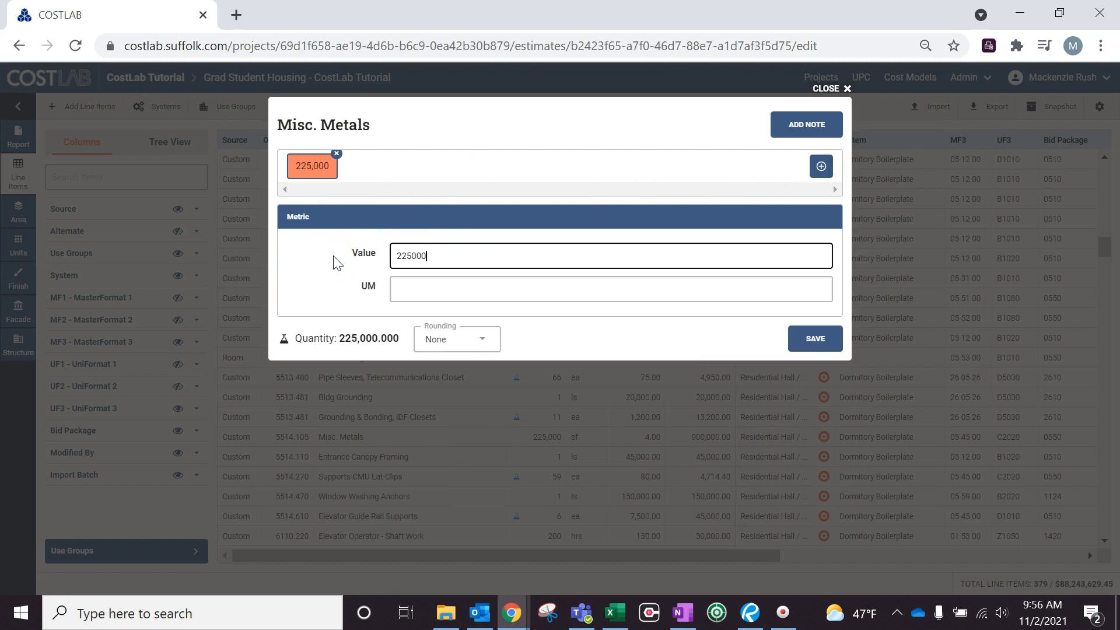
pyautogui.press('Tab')
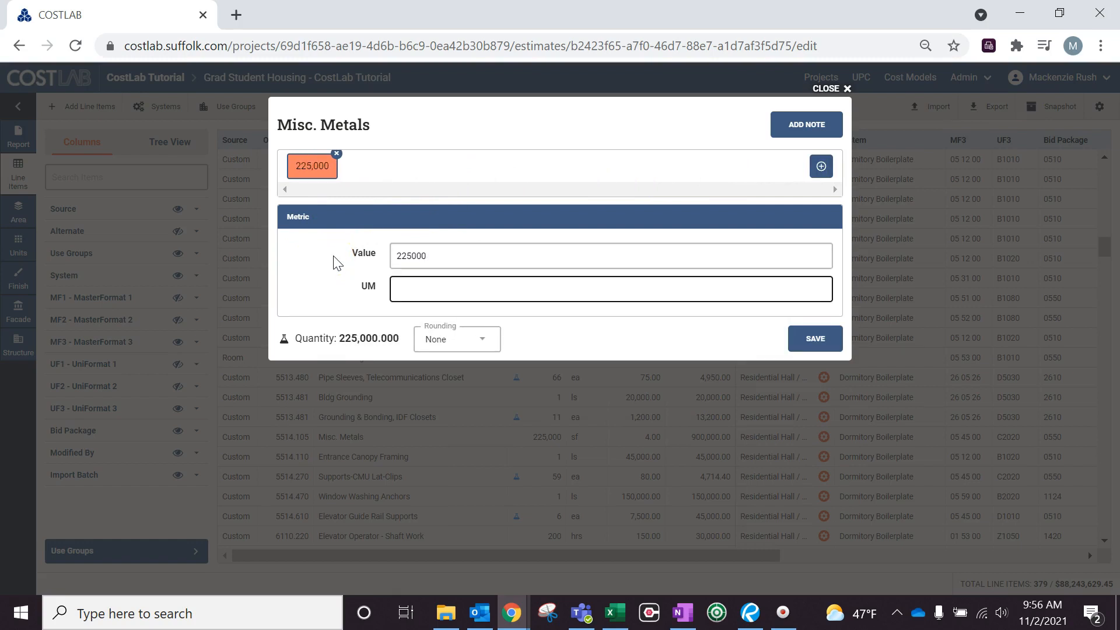
pyautogui.write('sf')
pyautogui.click(813, 343)
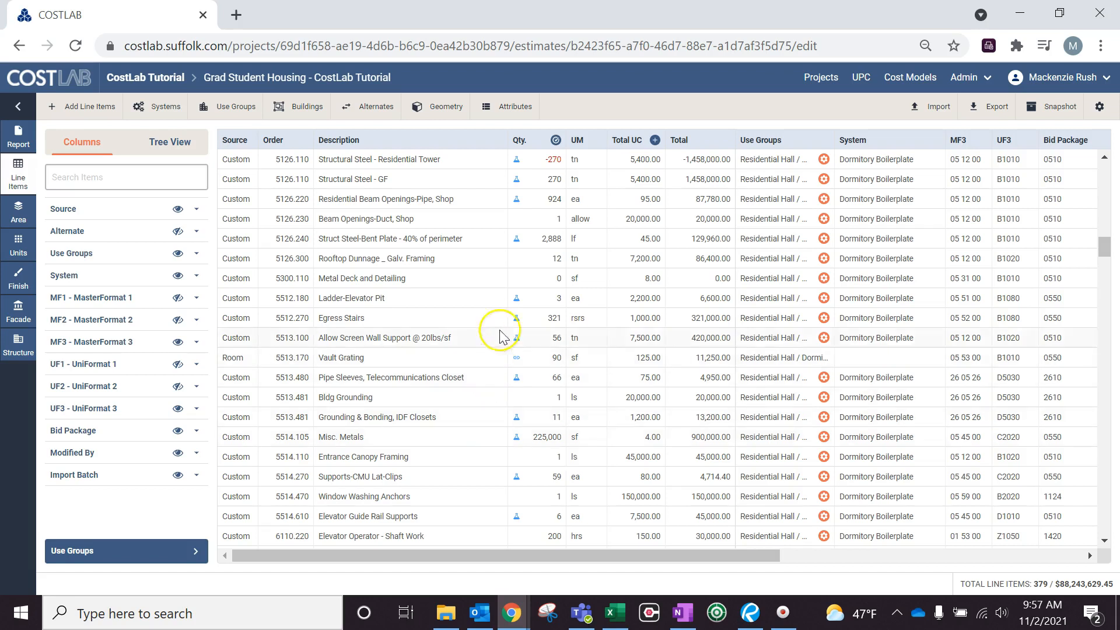
# Create and save a quantity formula for Metal Deck and Detailing that uses the Total Area column of the building areas
pyautogui.click(537, 278)
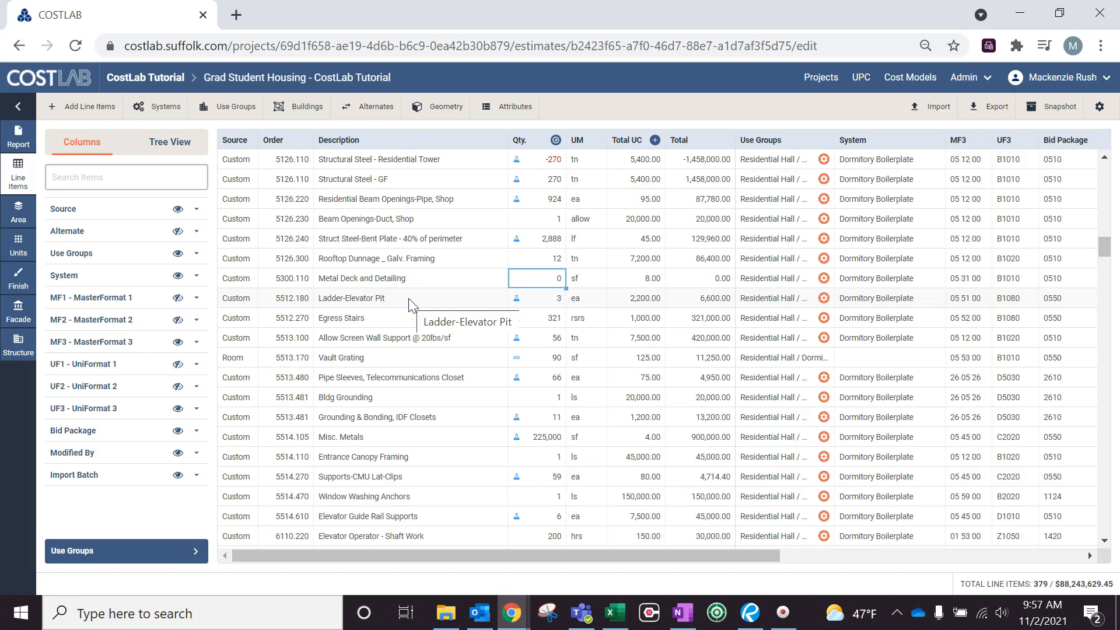
pyautogui.write('f')
pyautogui.press('Return')
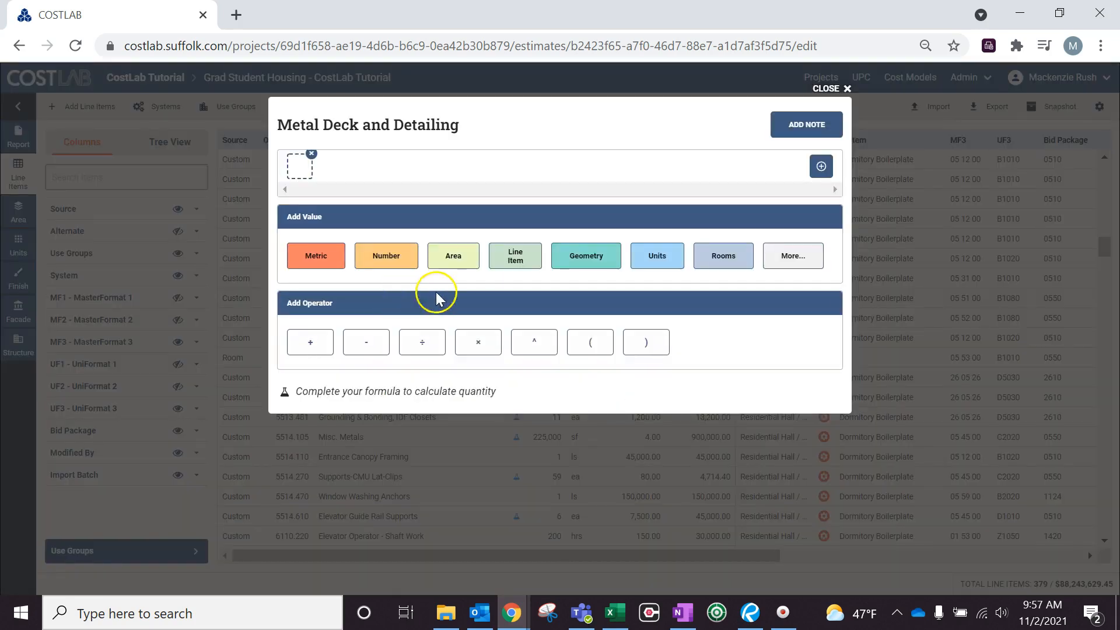
pyautogui.click(457, 261)
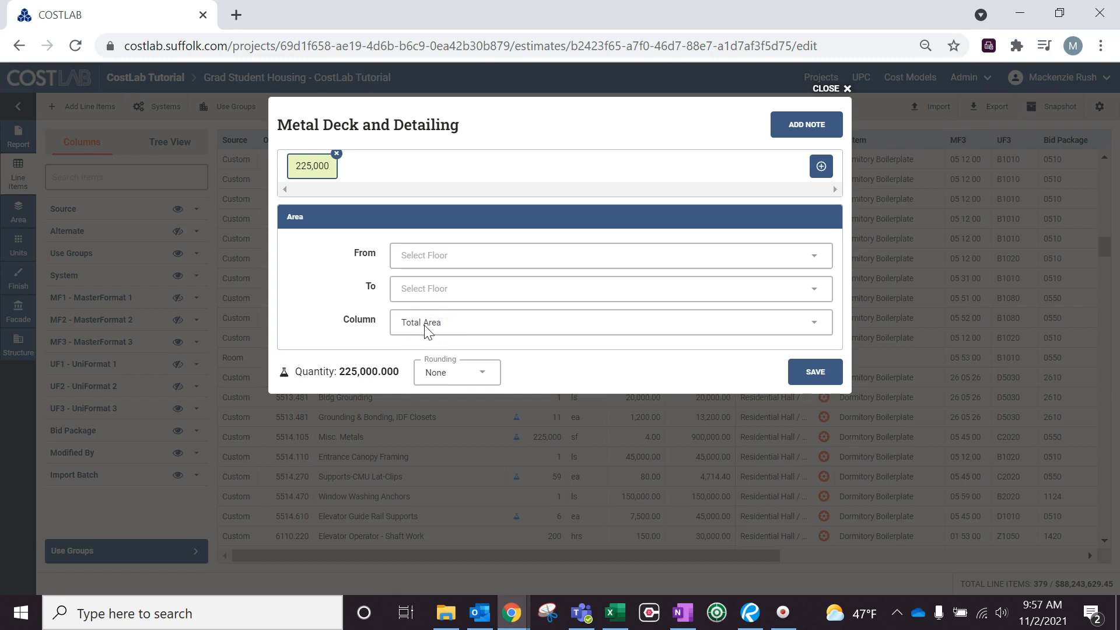
pyautogui.click(810, 376)
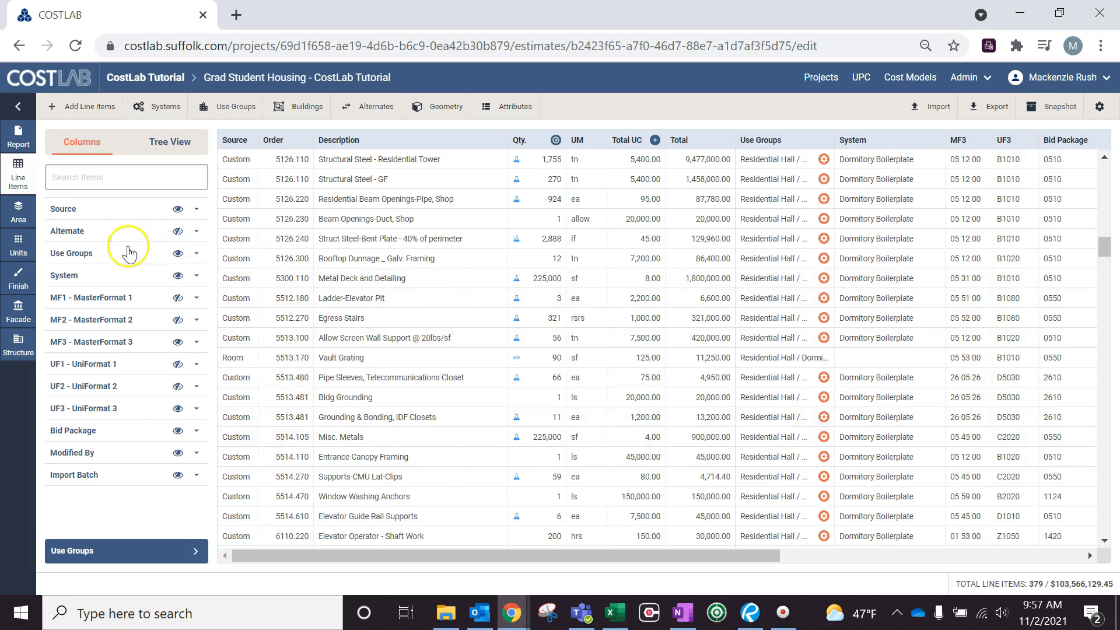
# Delete floor L10 from the above-grade floors in the Area table
pyautogui.click(18, 212)
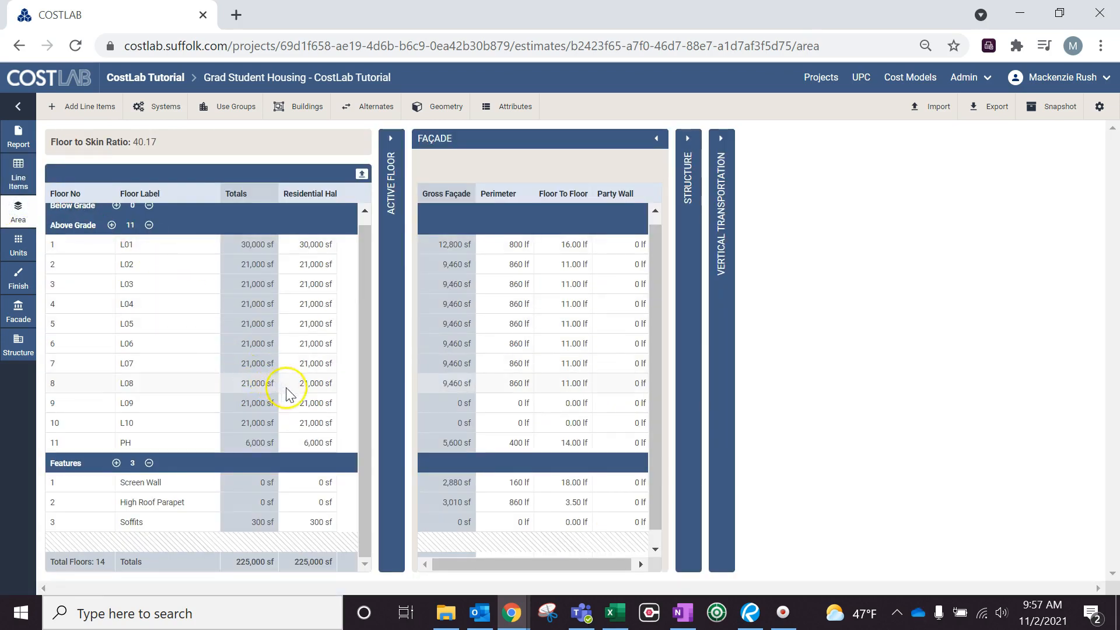
pyautogui.click(312, 417)
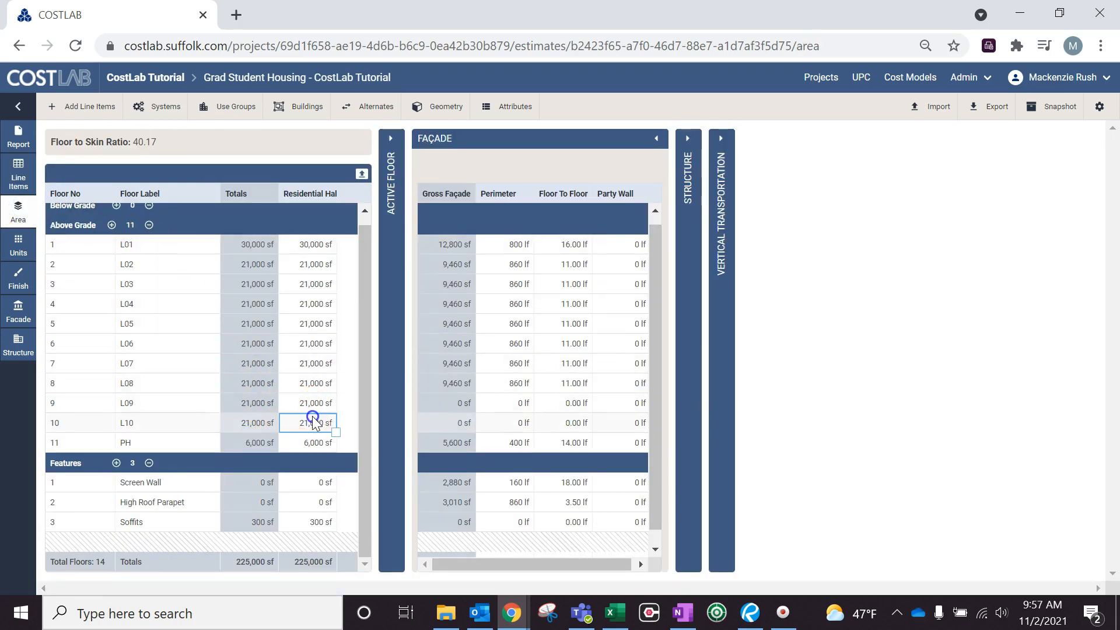
pyautogui.rightClick(173, 423)
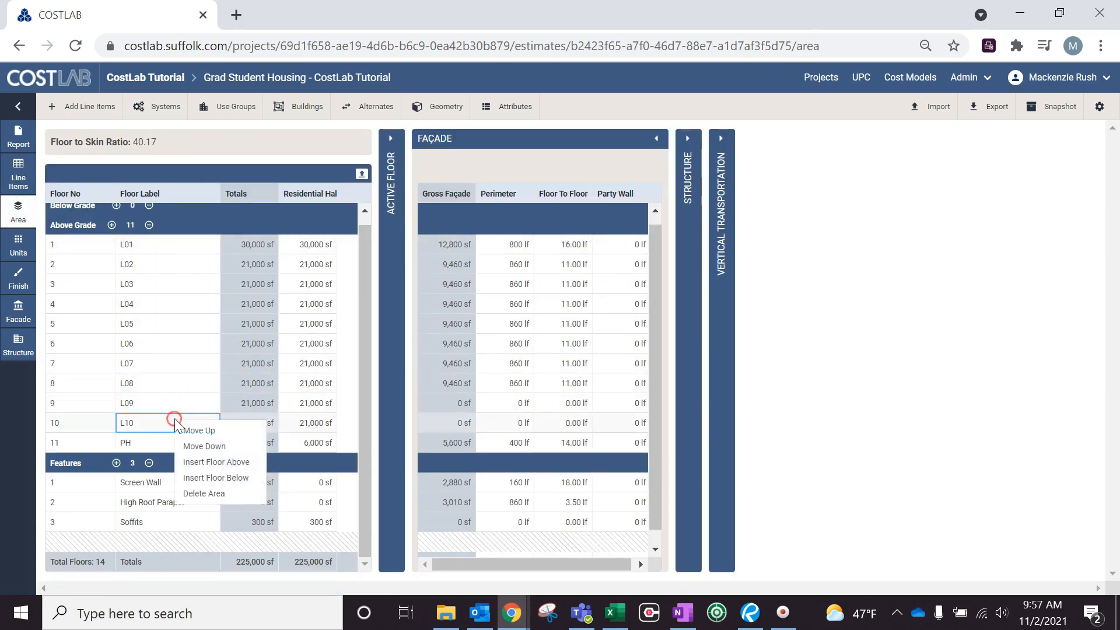
pyautogui.click(218, 494)
# Replace the Metric value in the Misc. Metals line item's quantity formula with an Area value using Total Area, and save it
pyautogui.click(18, 174)
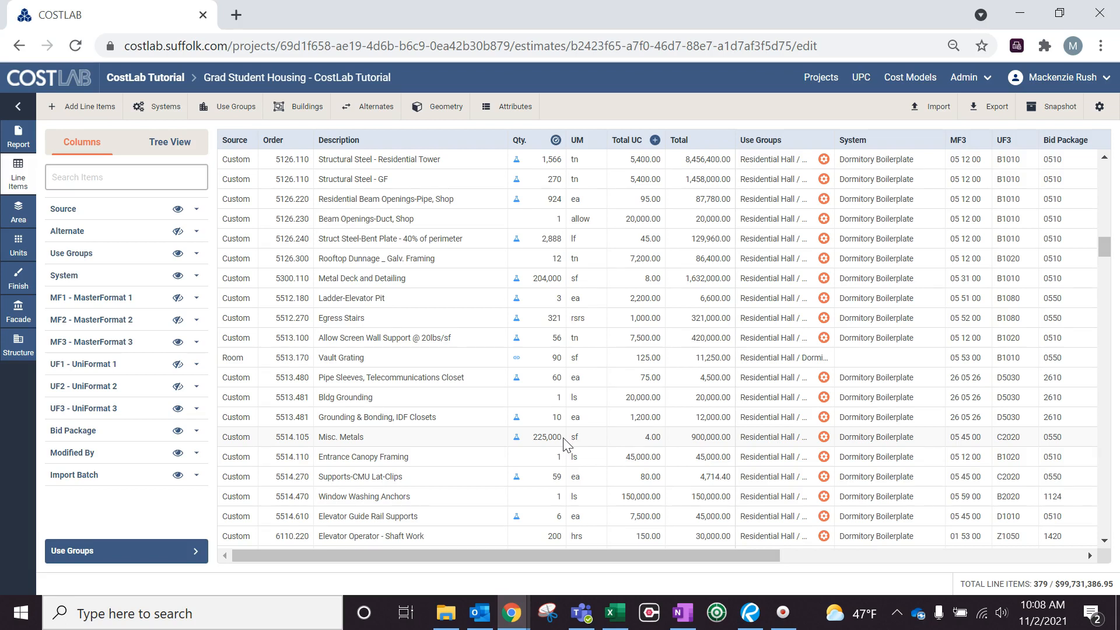
pyautogui.click(516, 438)
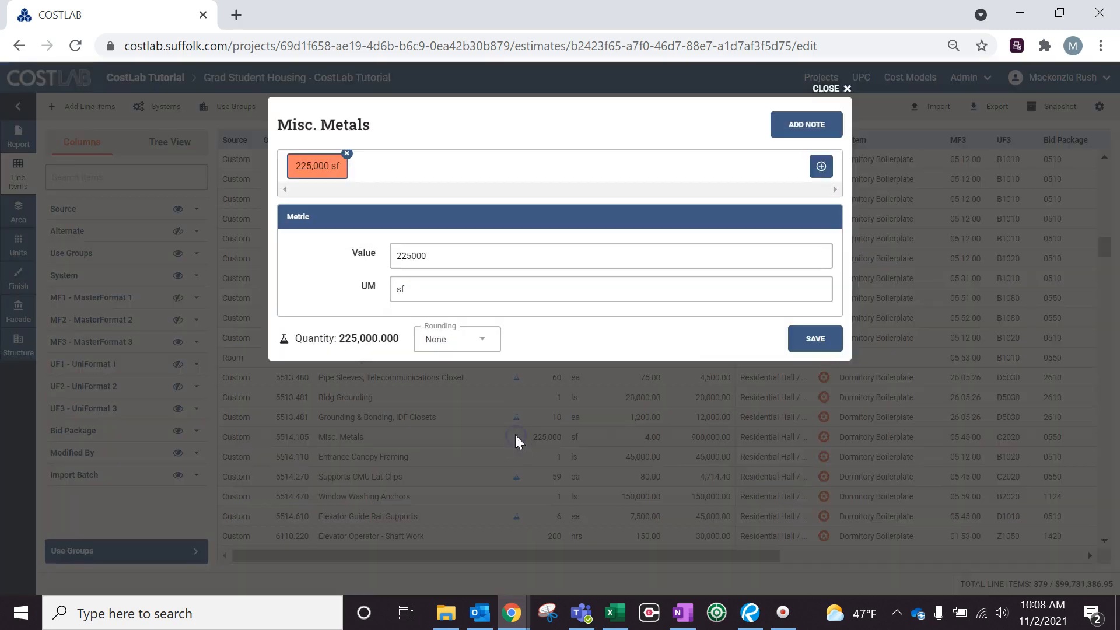
pyautogui.click(348, 152)
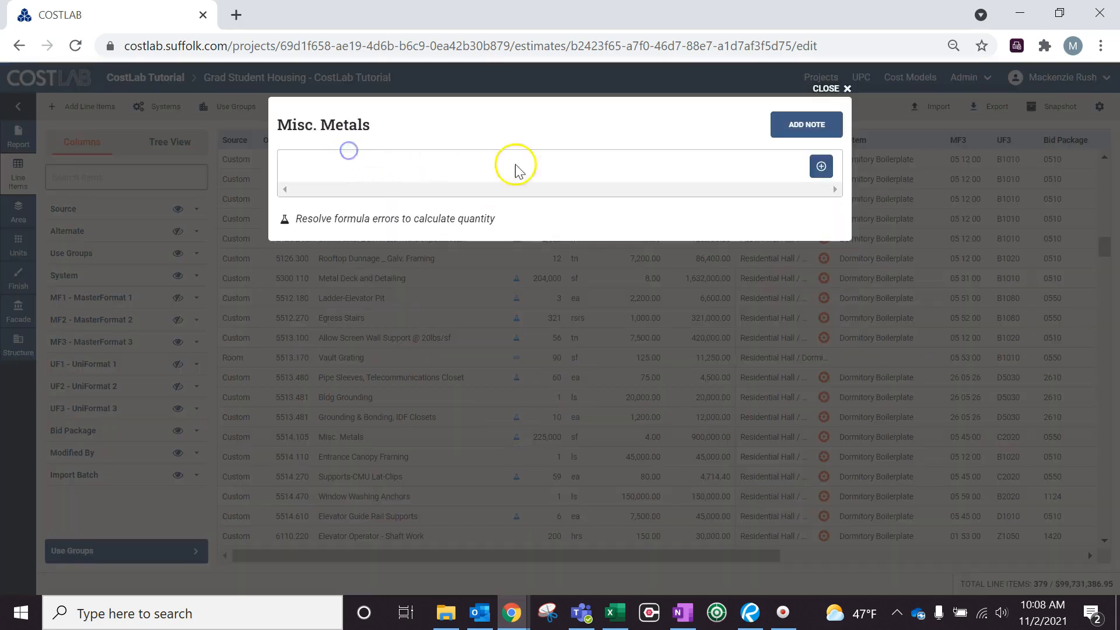
pyautogui.click(821, 166)
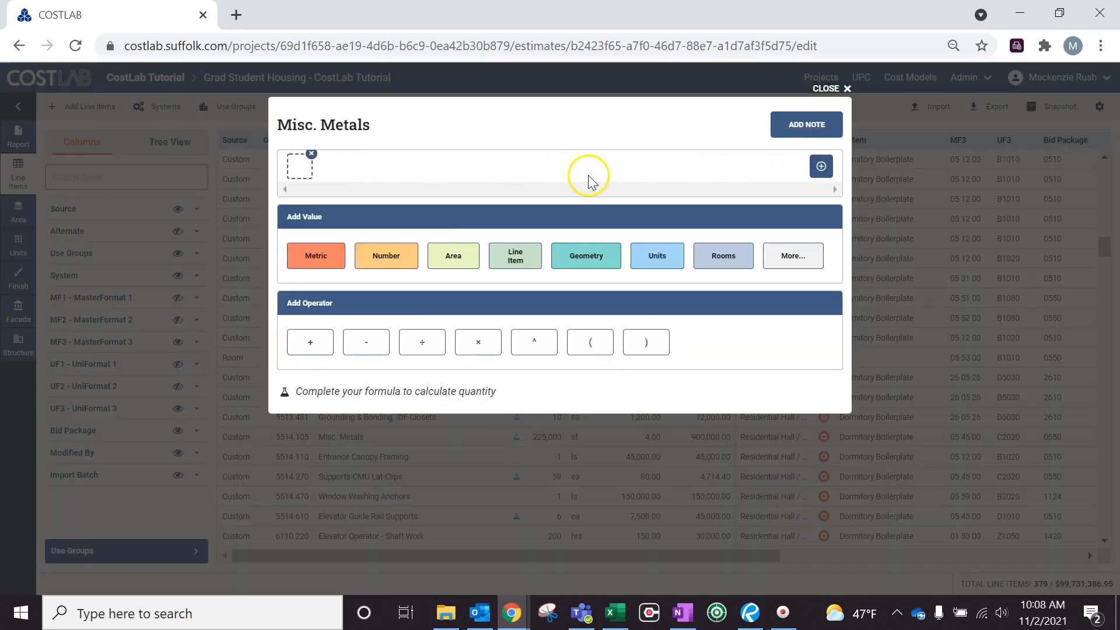
pyautogui.click(461, 255)
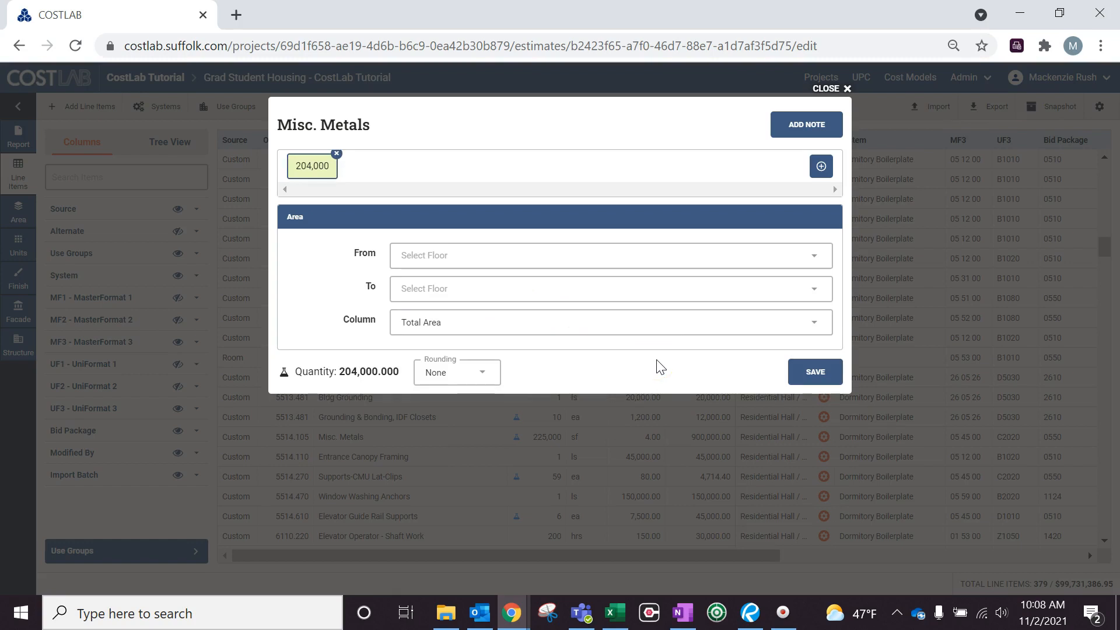
pyautogui.click(799, 375)
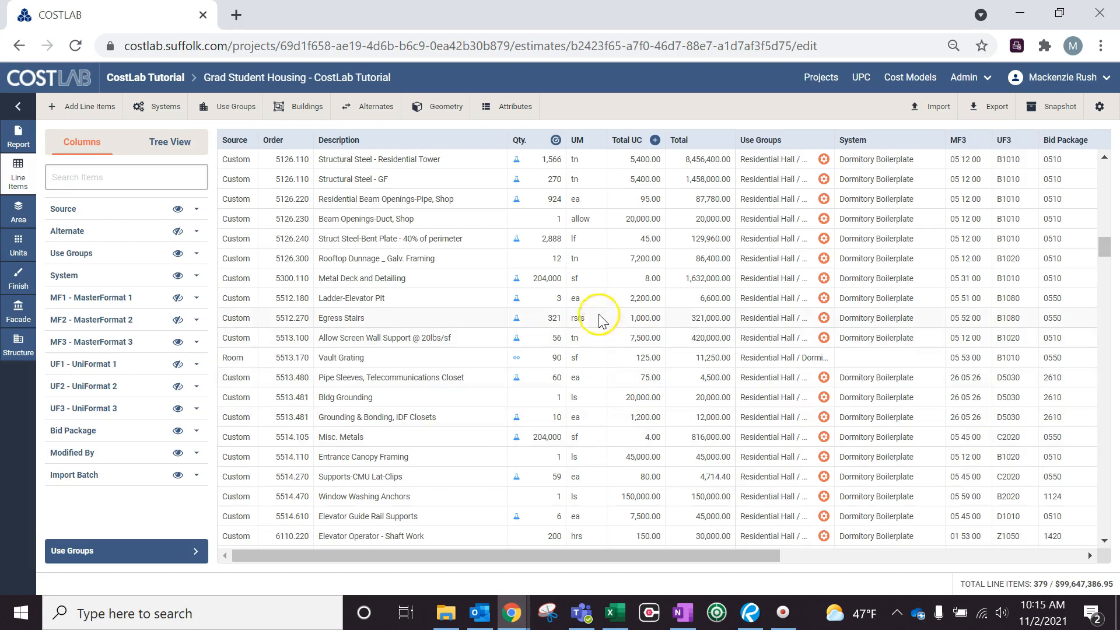
# Limit the Metal Deck and Detailing quantity formula's Area value to floors L02 through PH, and save it
pyautogui.click(513, 275)
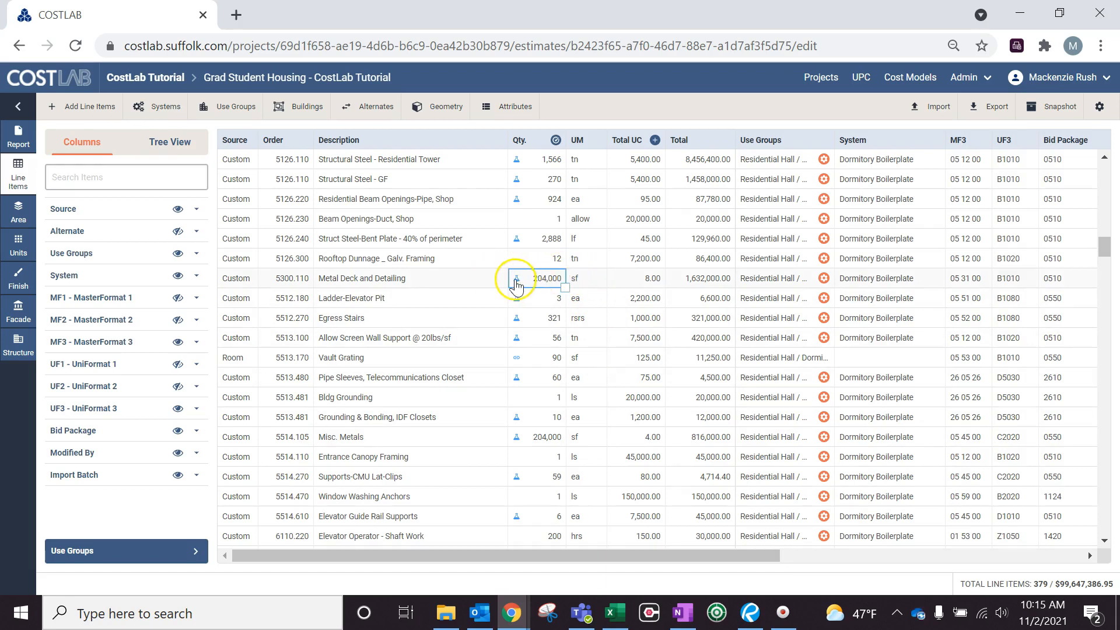
pyautogui.click(516, 279)
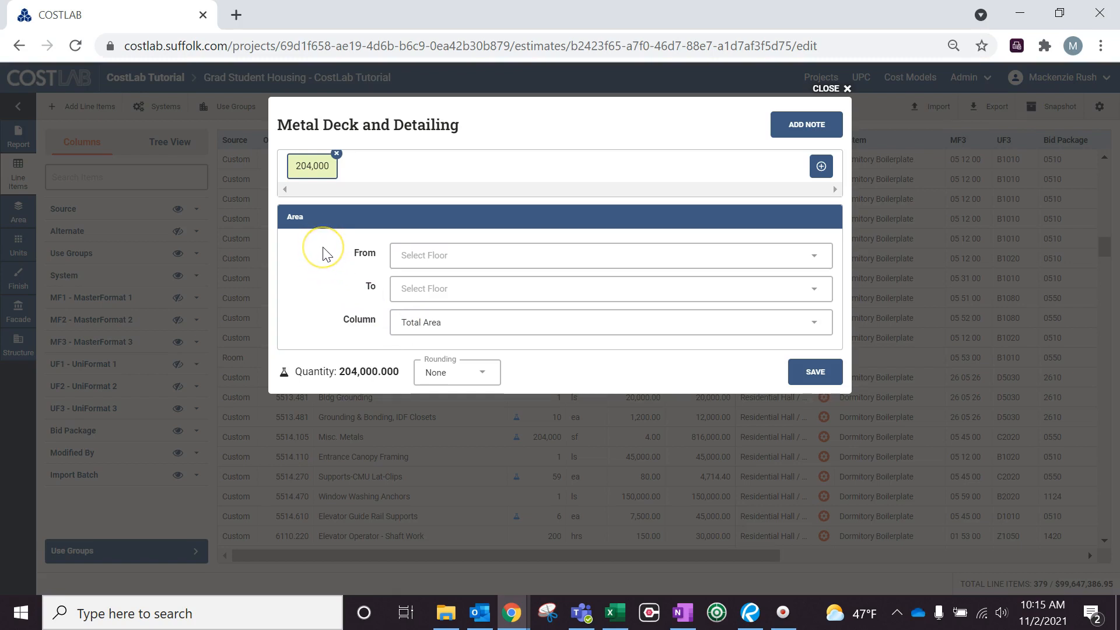
pyautogui.click(442, 256)
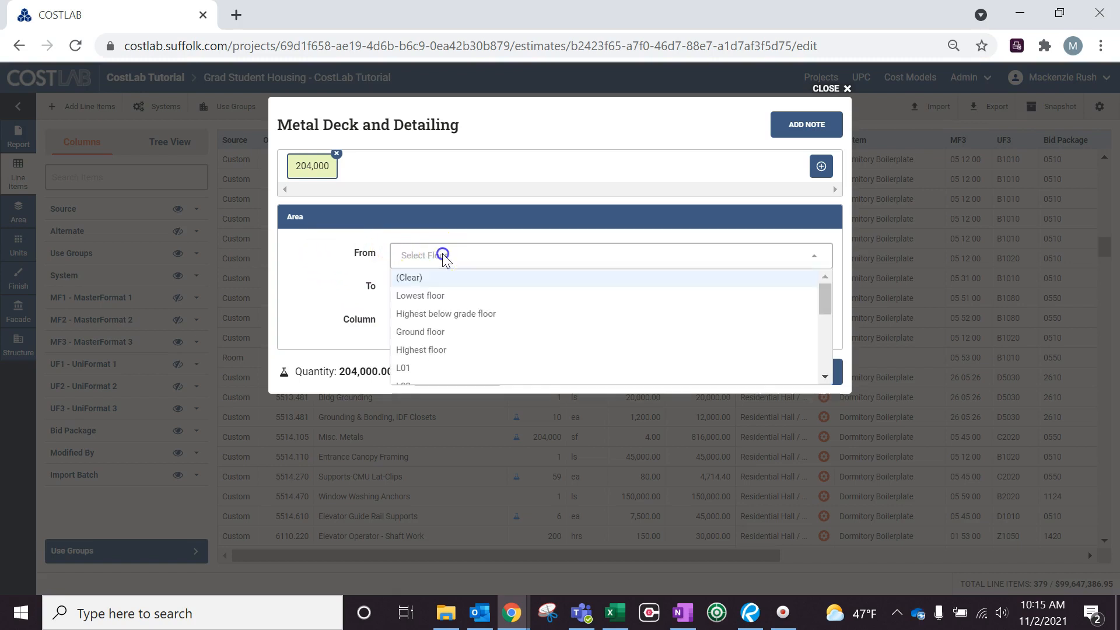
pyautogui.scroll(-3, 452, 294)
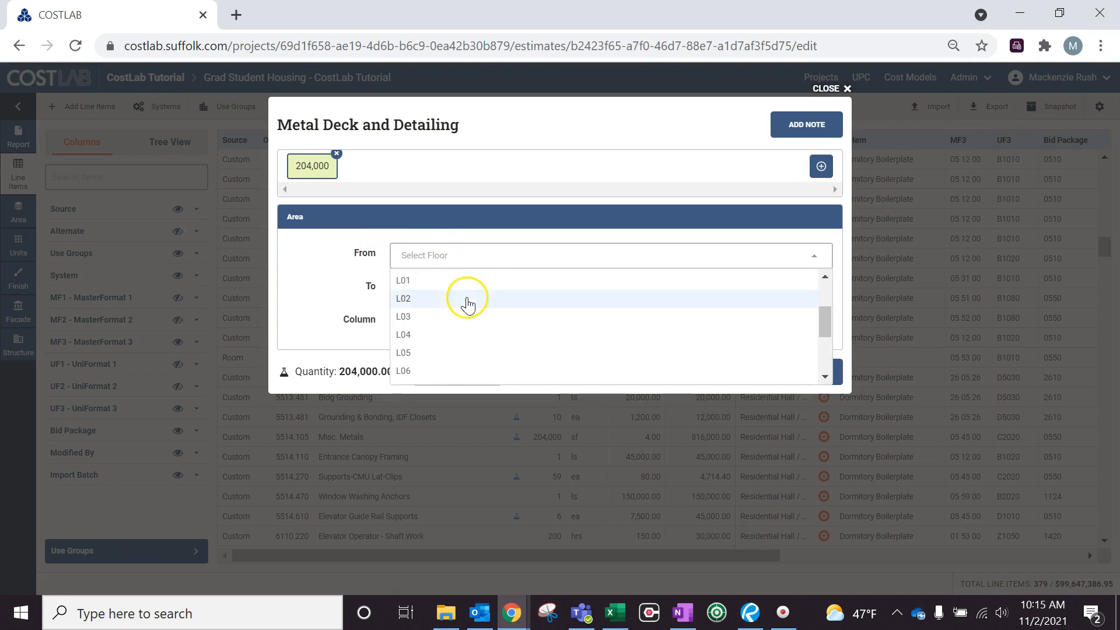
pyautogui.click(420, 300)
pyautogui.click(423, 290)
pyautogui.scroll(-5, 456, 353)
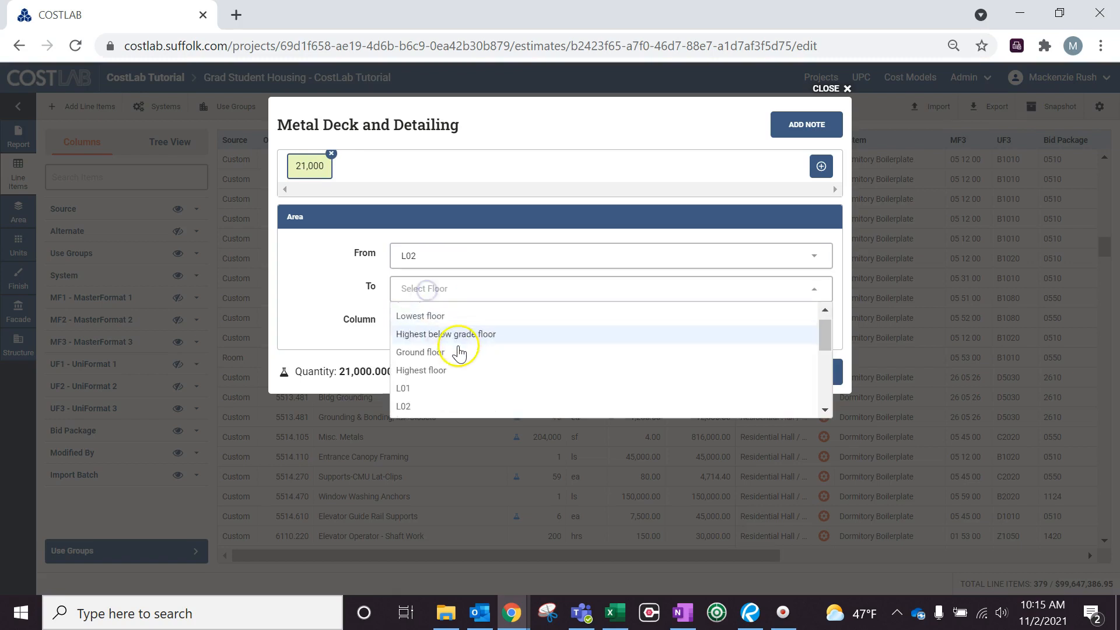
pyautogui.click(457, 361)
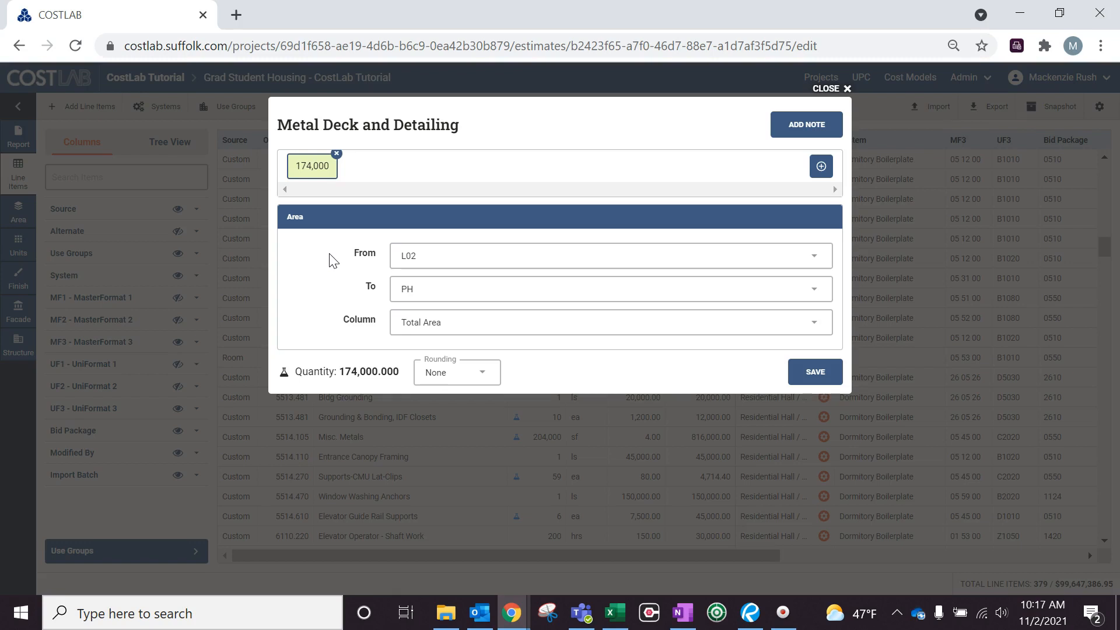
pyautogui.click(828, 374)
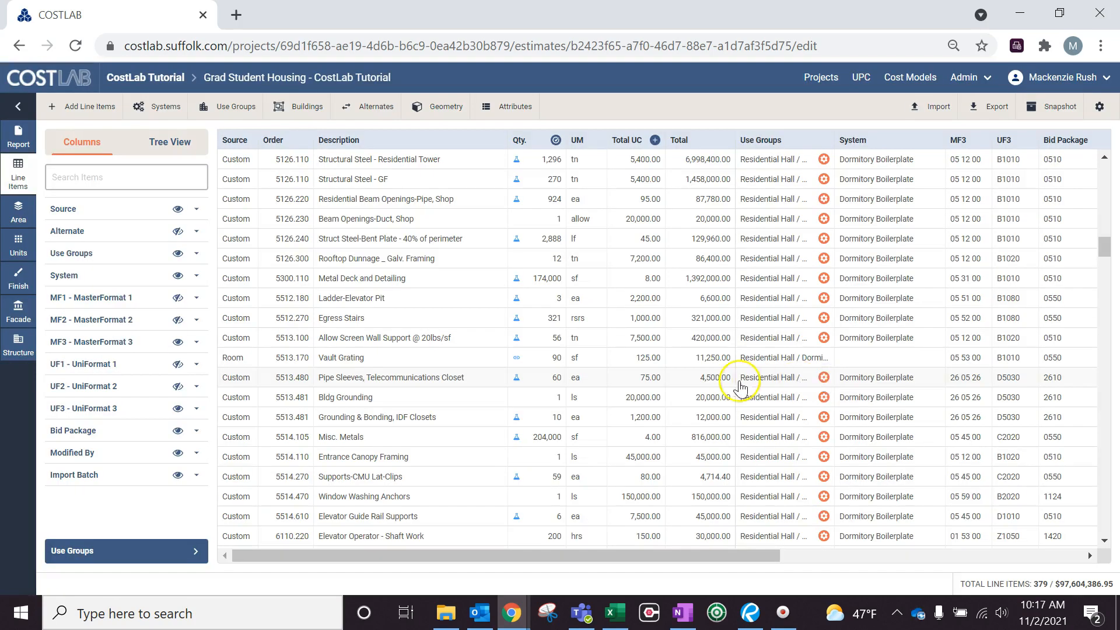
# Set the Misc. Metals formula's Area range from L02 to Highest floor, and save it
pyautogui.click(517, 438)
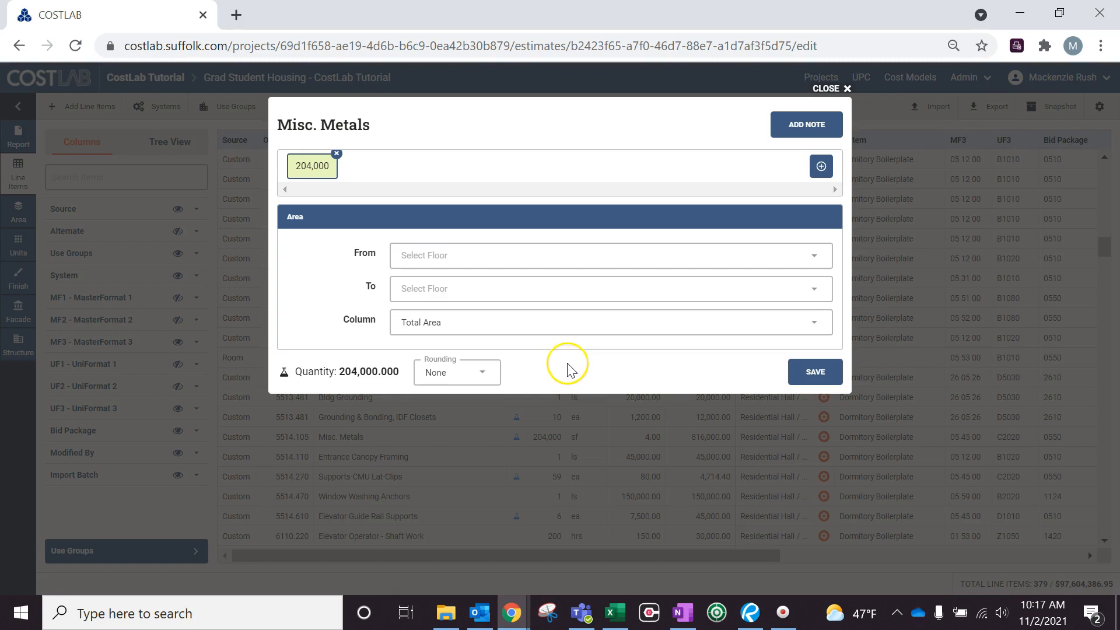
pyautogui.click(550, 252)
pyautogui.scroll(-2, 541, 292)
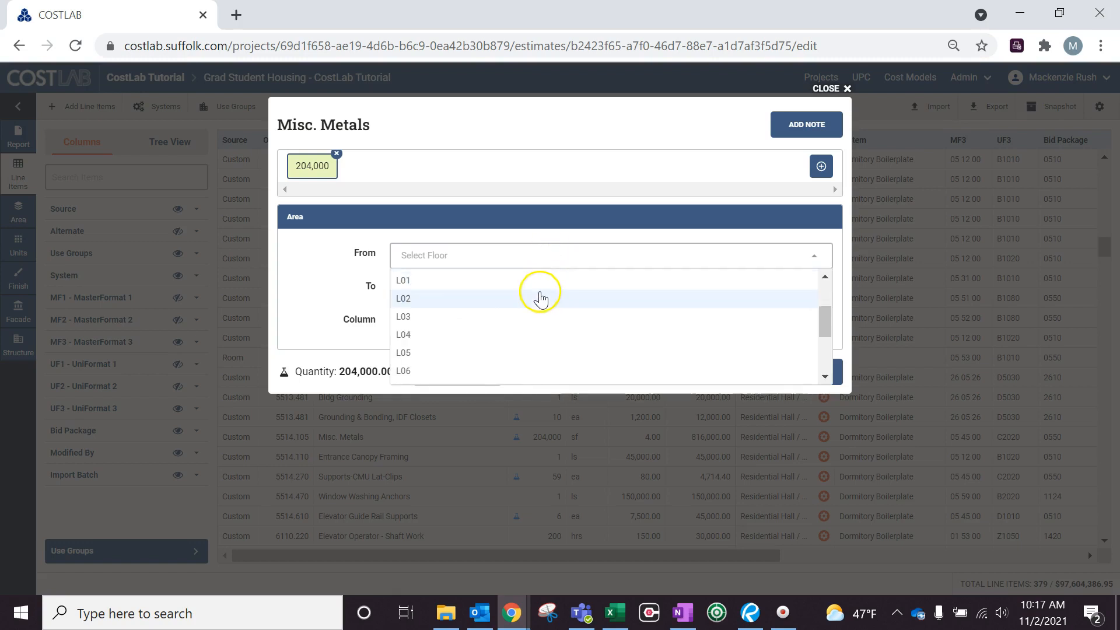
pyautogui.click(531, 295)
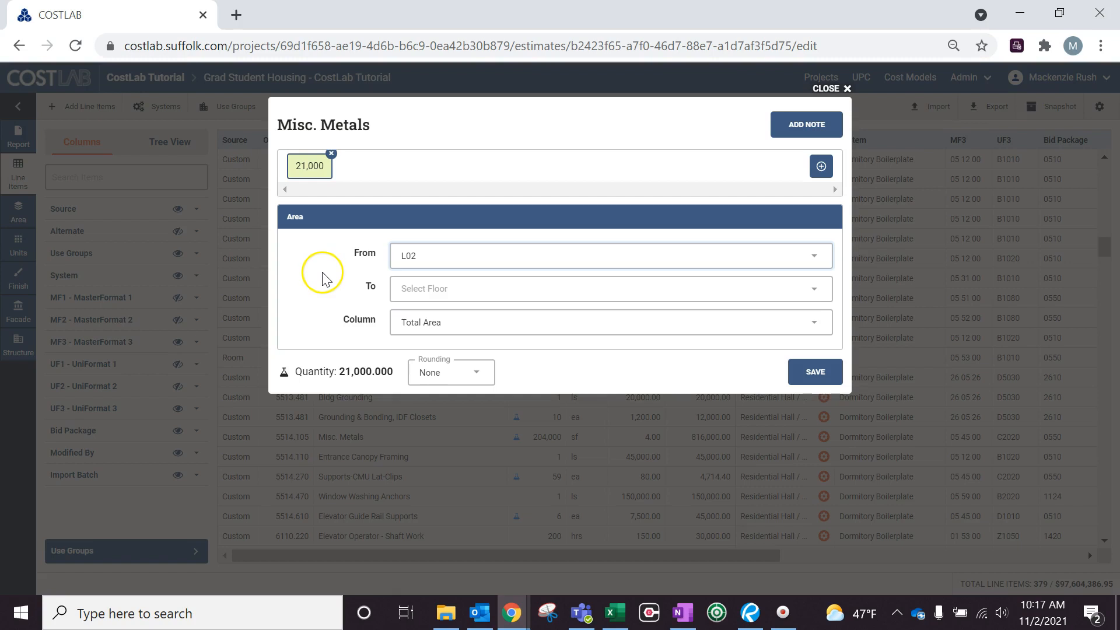
pyautogui.click(410, 299)
pyautogui.scroll(-5, 430, 325)
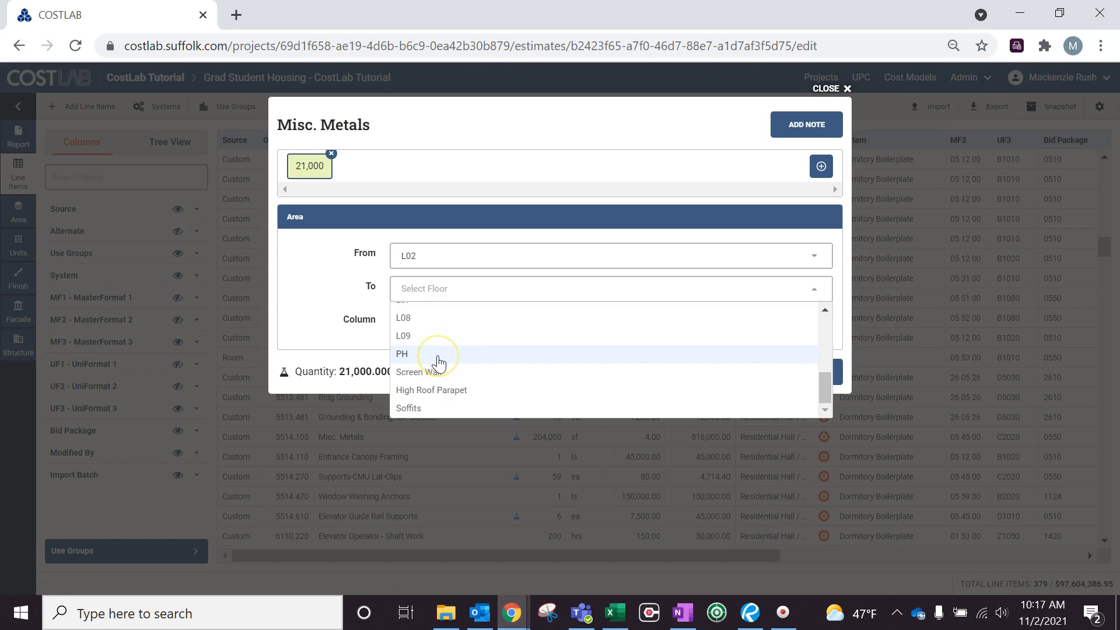
pyautogui.scroll(5, 438, 362)
pyautogui.click(442, 384)
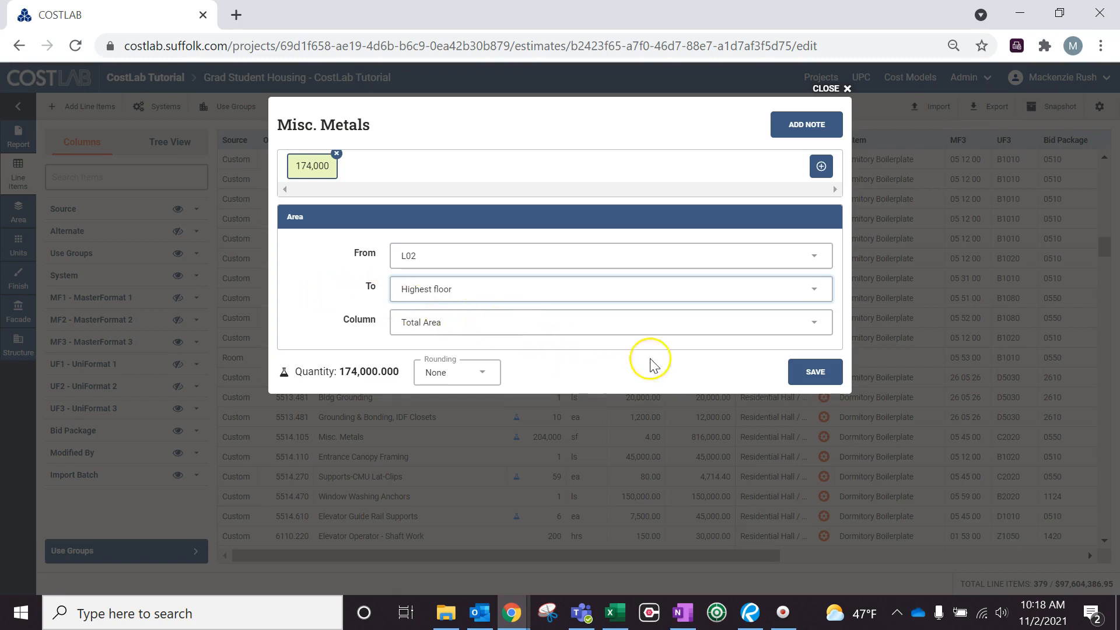
pyautogui.click(814, 373)
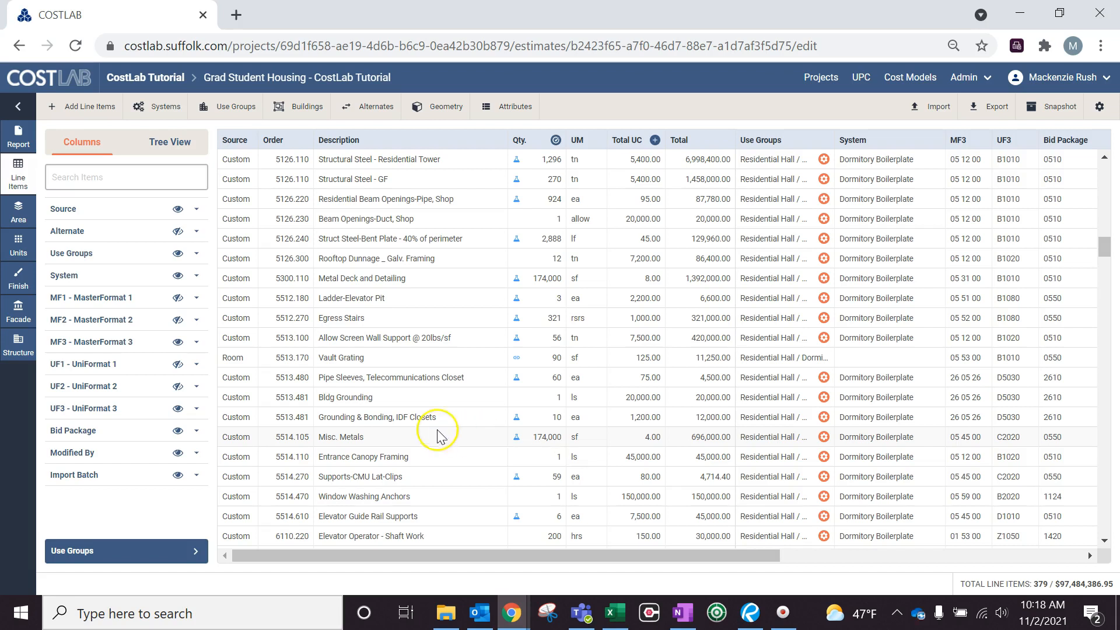
# Remove the PH floor from the above-grade floors in the Area table, and return to the line items
pyautogui.click(19, 210)
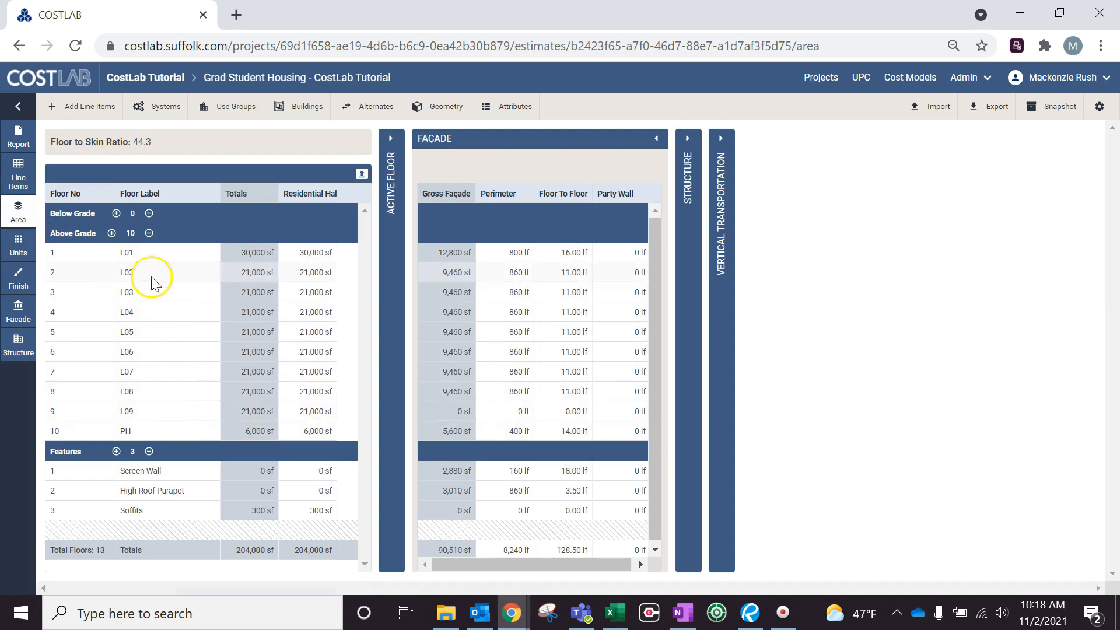
pyautogui.click(148, 233)
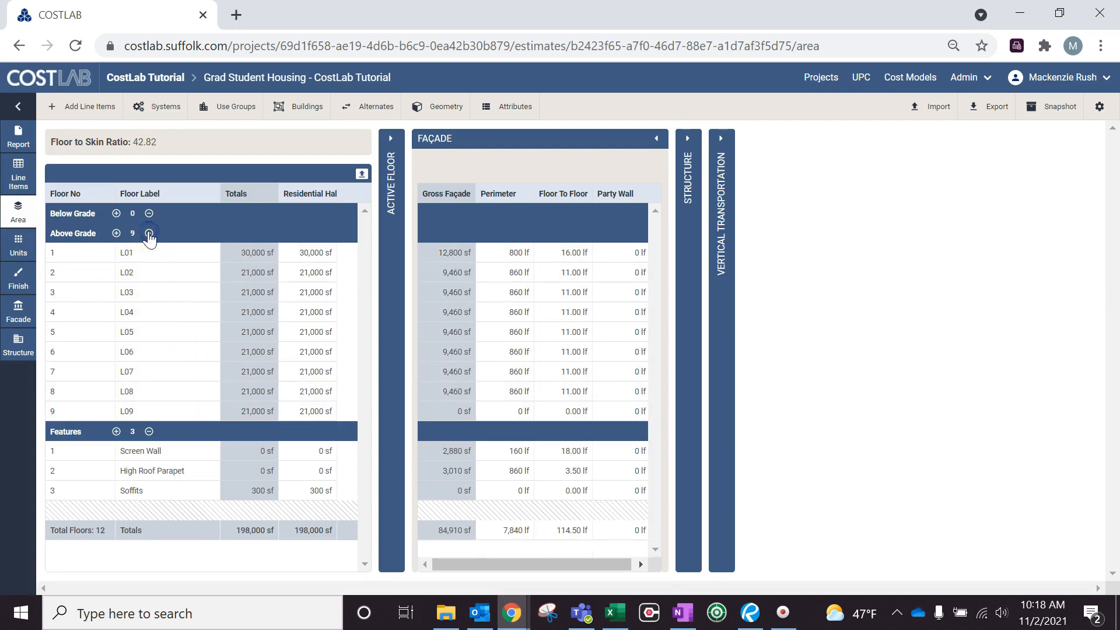
pyautogui.click(23, 182)
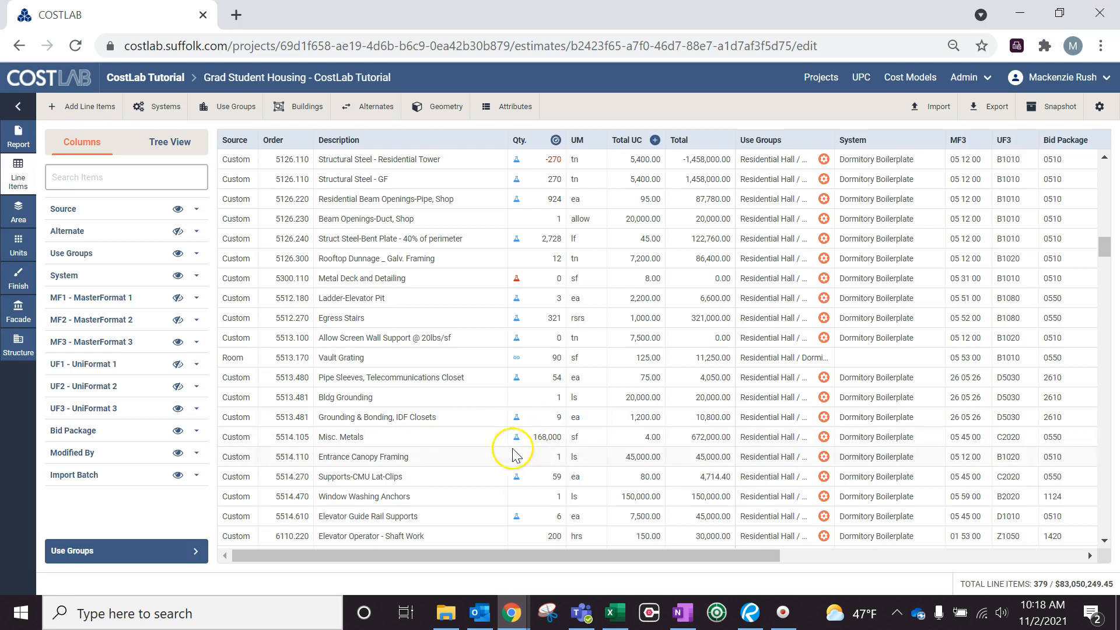
# Resolve the Metal Deck and Detailing formula error by setting its end floor to L09, and save it
pyautogui.click(513, 282)
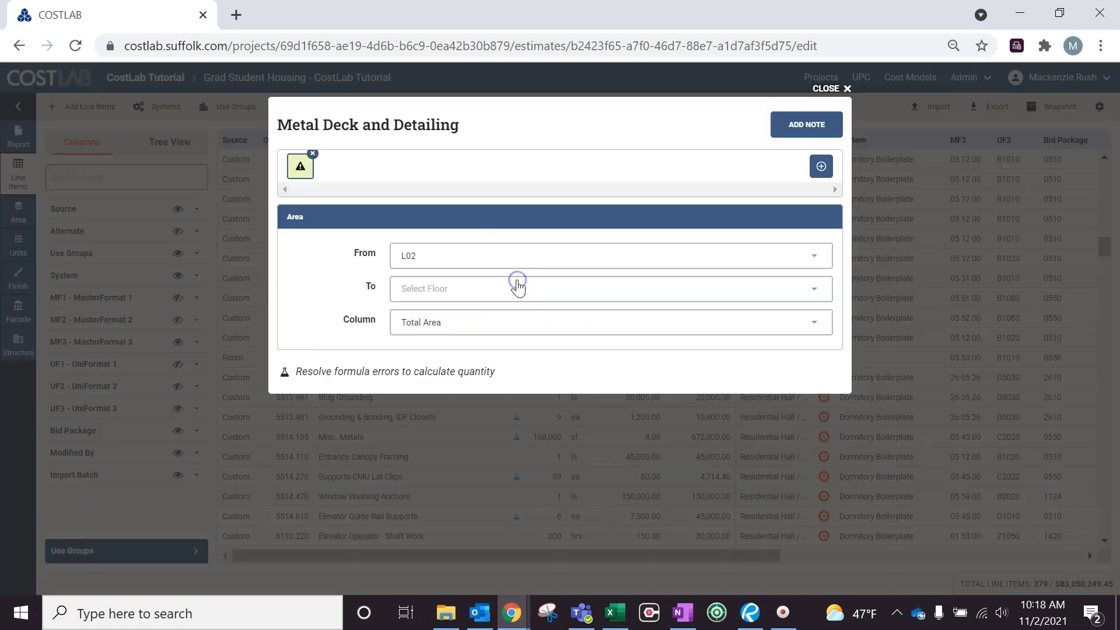
pyautogui.click(465, 296)
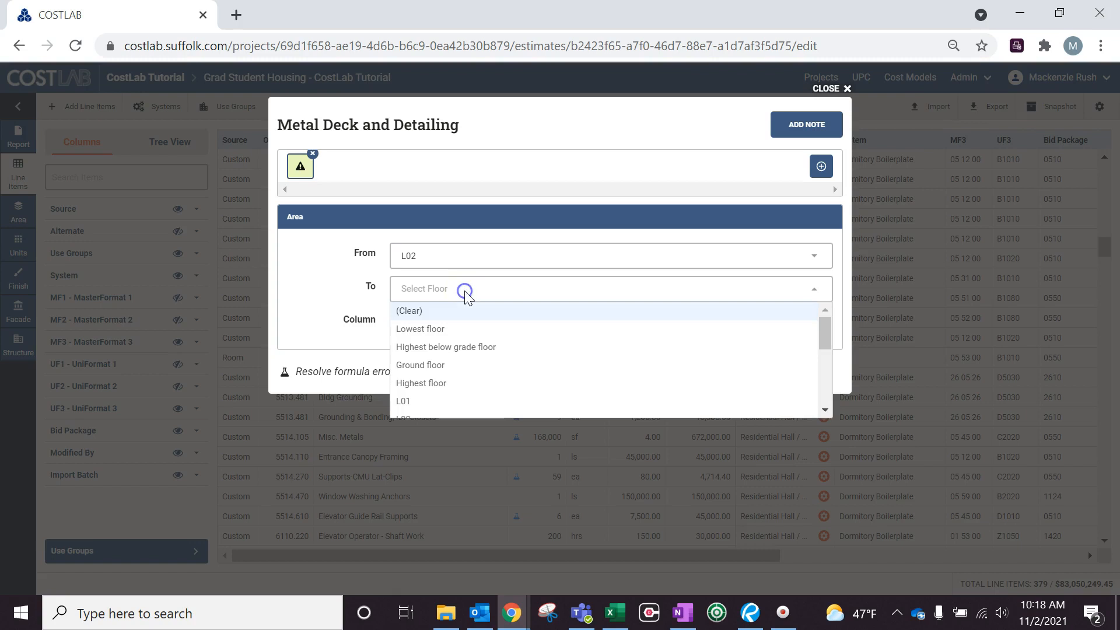
pyautogui.scroll(-3, 484, 364)
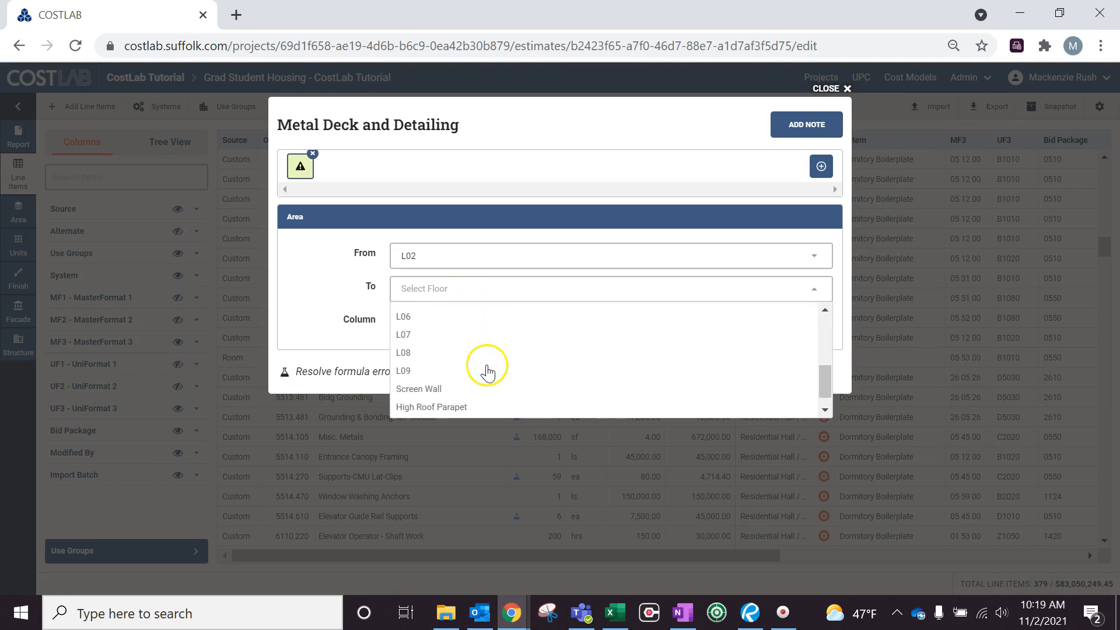
pyautogui.click(458, 373)
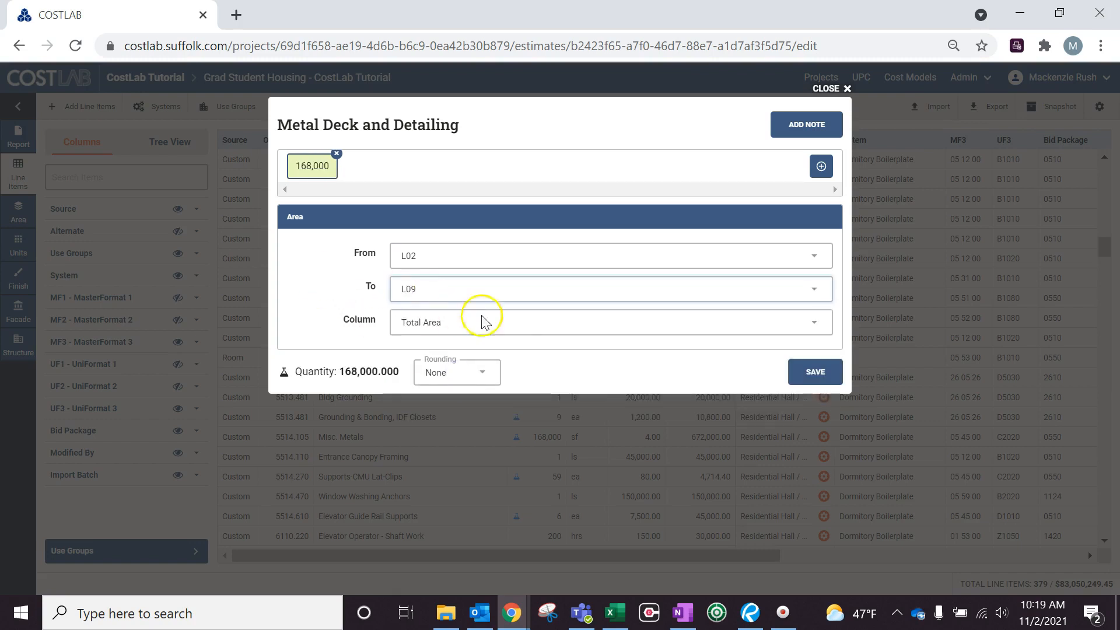
pyautogui.click(798, 377)
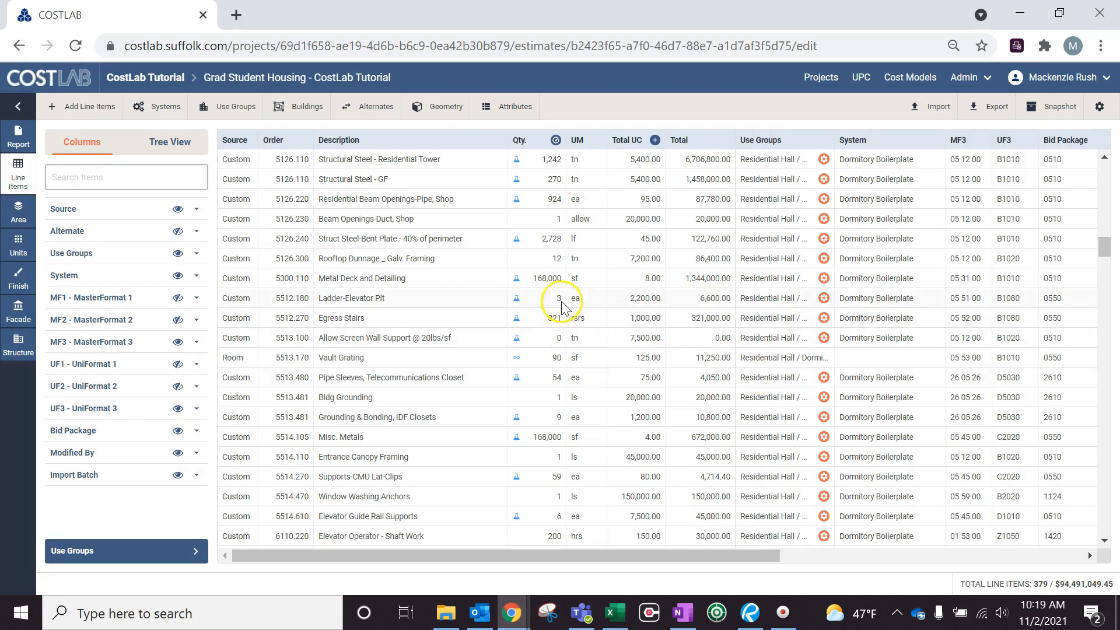
pyautogui.click(460, 283)
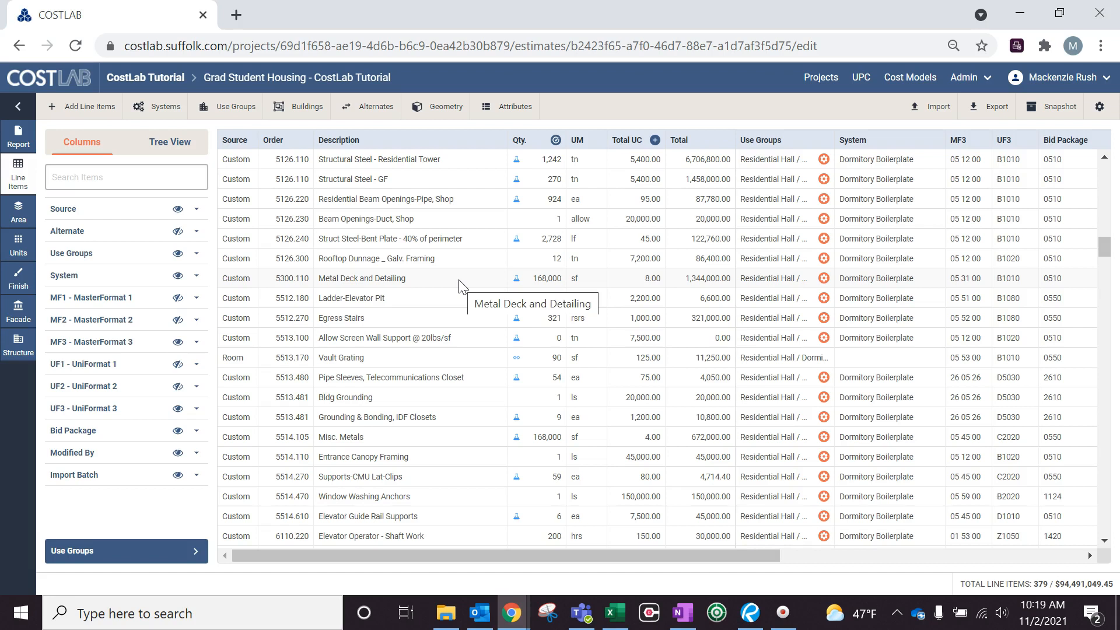
# Add an above-grade floor in the Area table, label it PH, and set its residential hall area to 6000 sf
pyautogui.click(20, 211)
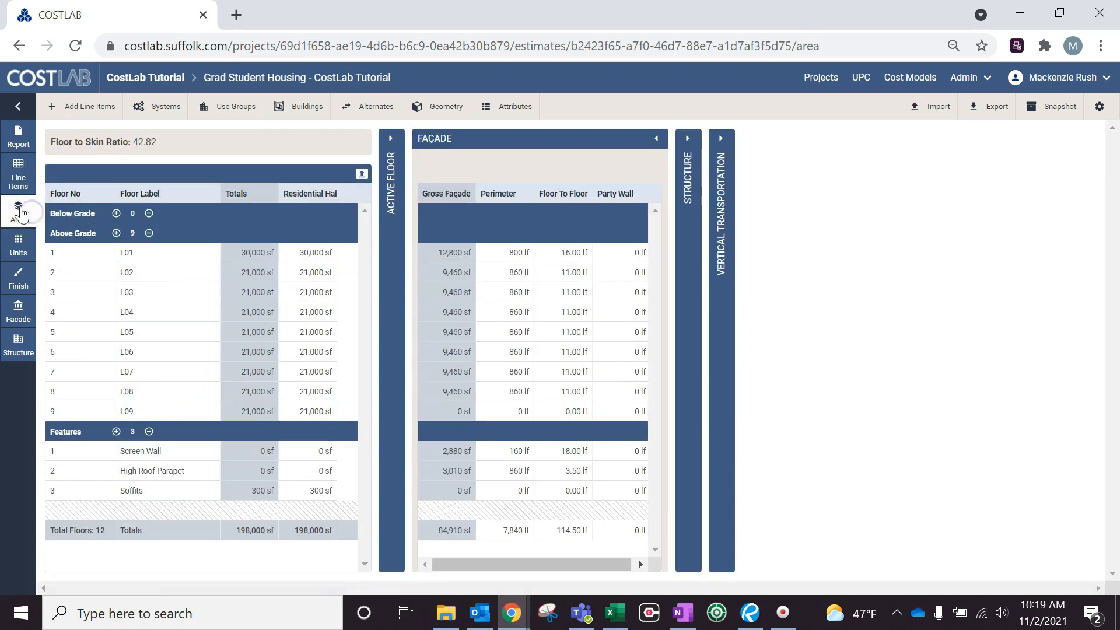
pyautogui.click(117, 233)
pyautogui.click(144, 430)
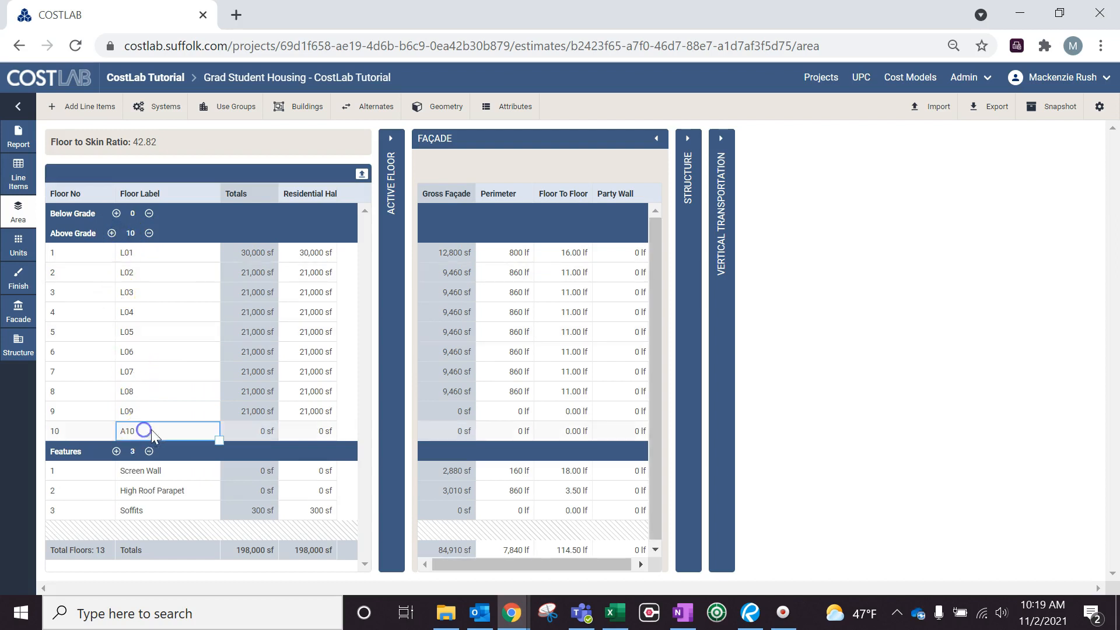
pyautogui.write('PH')
pyautogui.press('Tab')
pyautogui.write('6000')
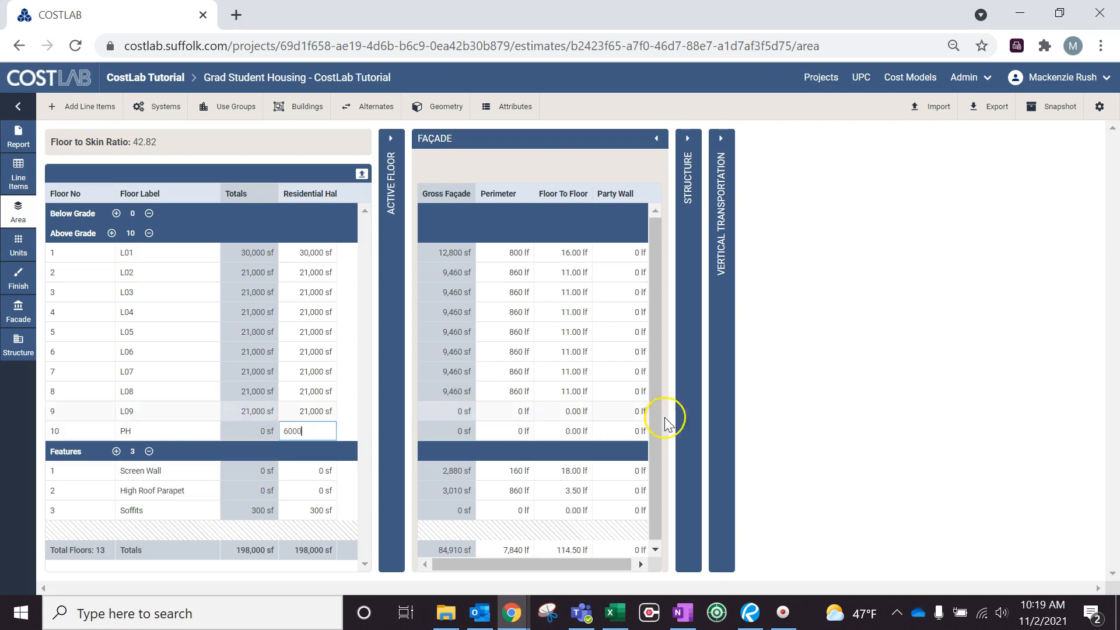
pyautogui.click(843, 387)
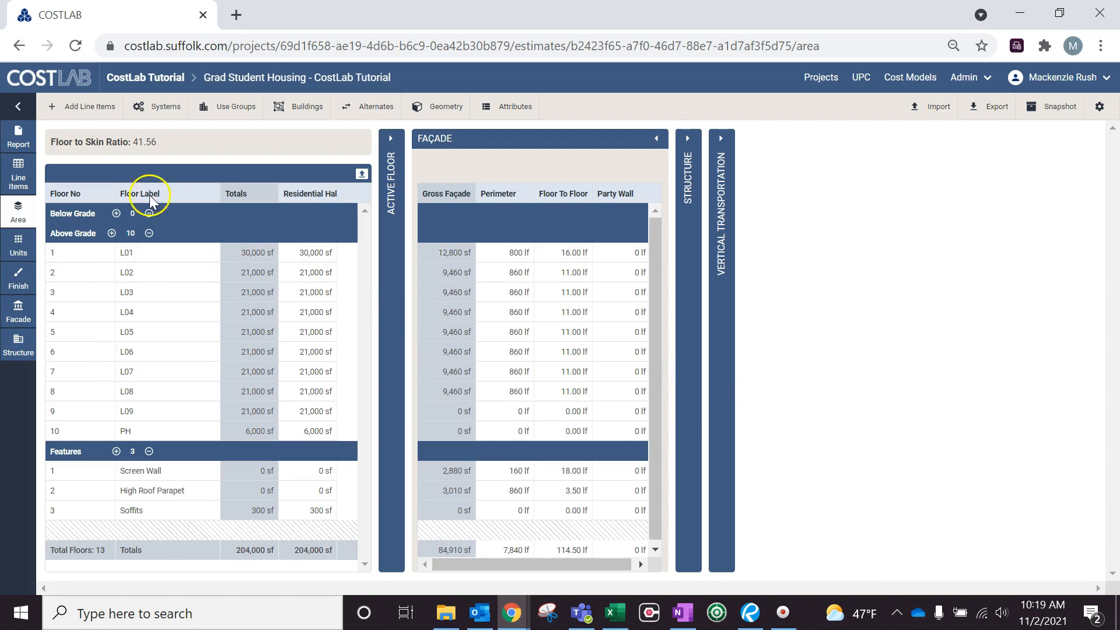
# Review the floor range and end-floor options in the Misc. Metals line item's quantity formula
pyautogui.click(18, 174)
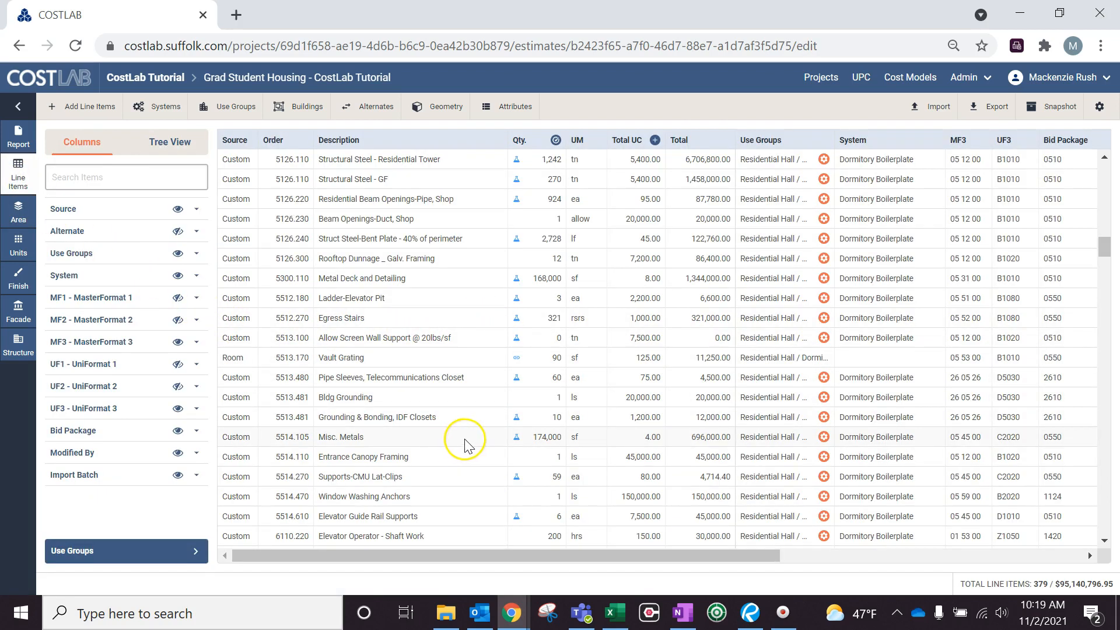
pyautogui.click(516, 438)
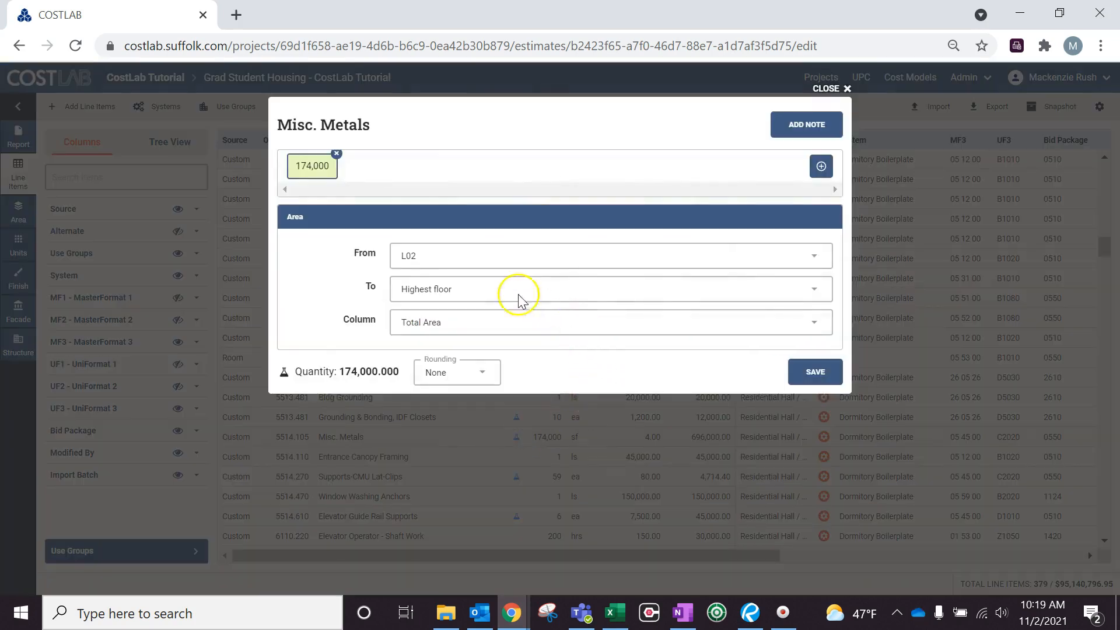
pyautogui.click(407, 294)
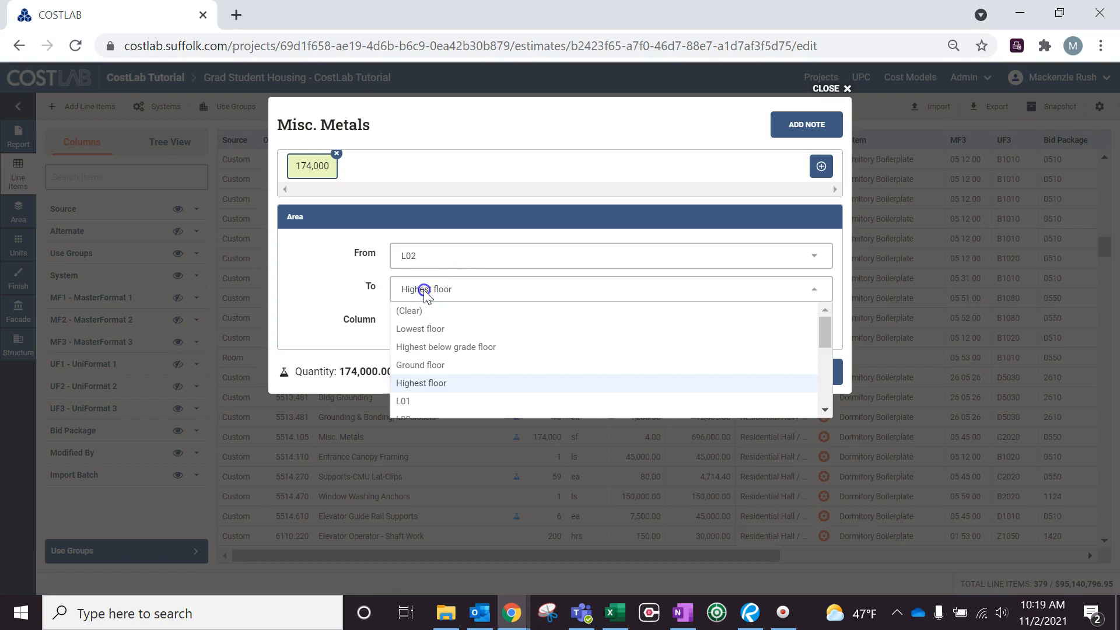
pyautogui.scroll(-5, 457, 345)
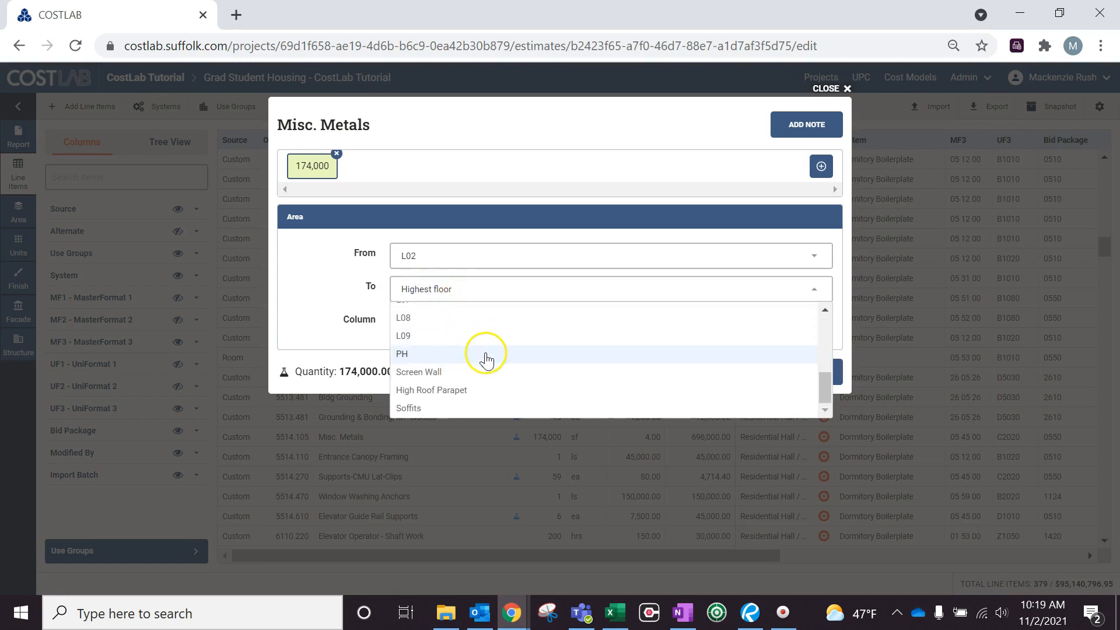
pyautogui.click(310, 282)
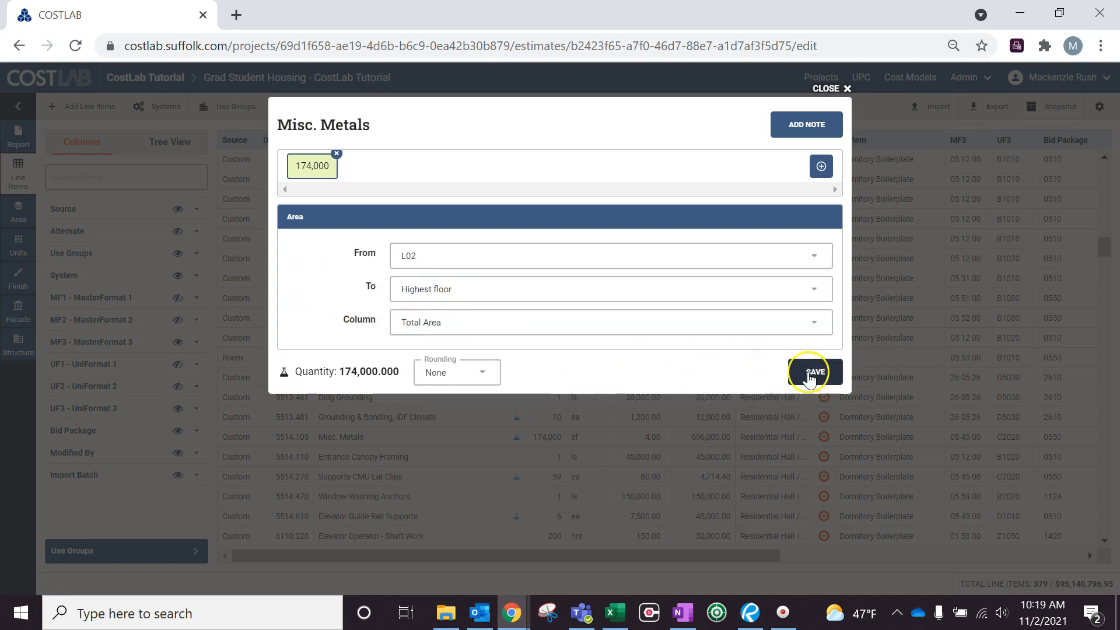
pyautogui.click(810, 373)
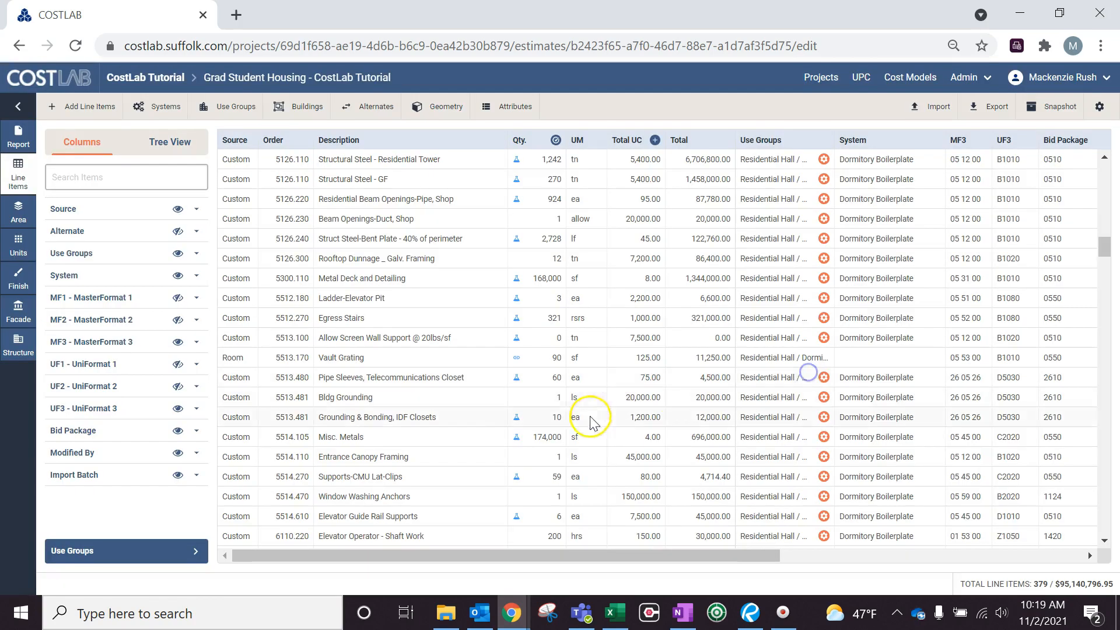
# Review the floor range and end-floor options in the Metal Deck and Detailing quantity formula
pyautogui.click(516, 279)
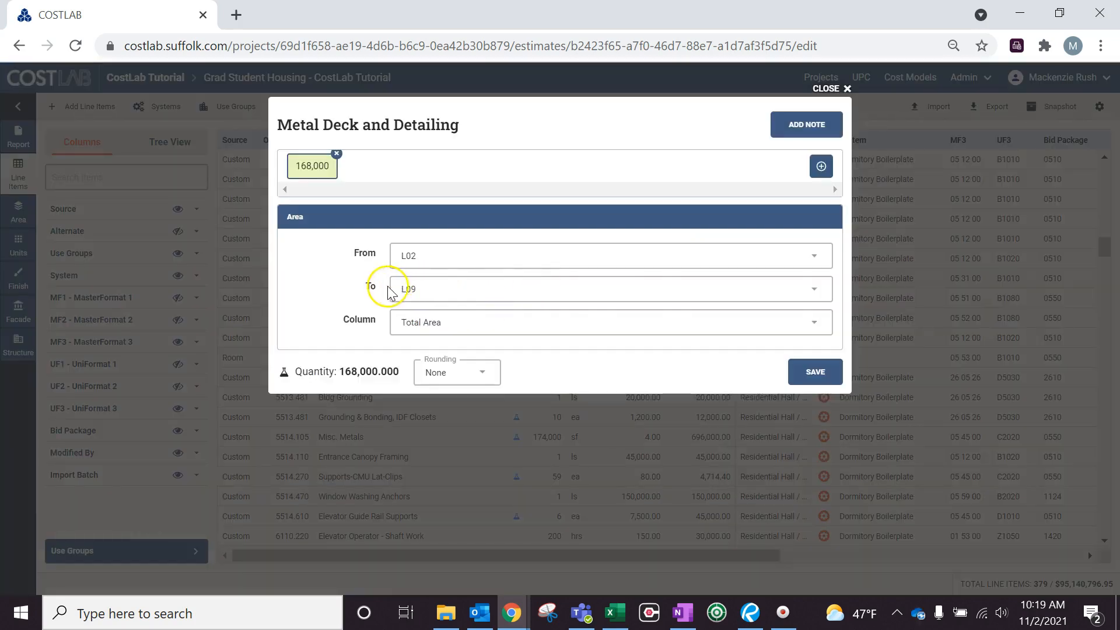
pyautogui.click(461, 295)
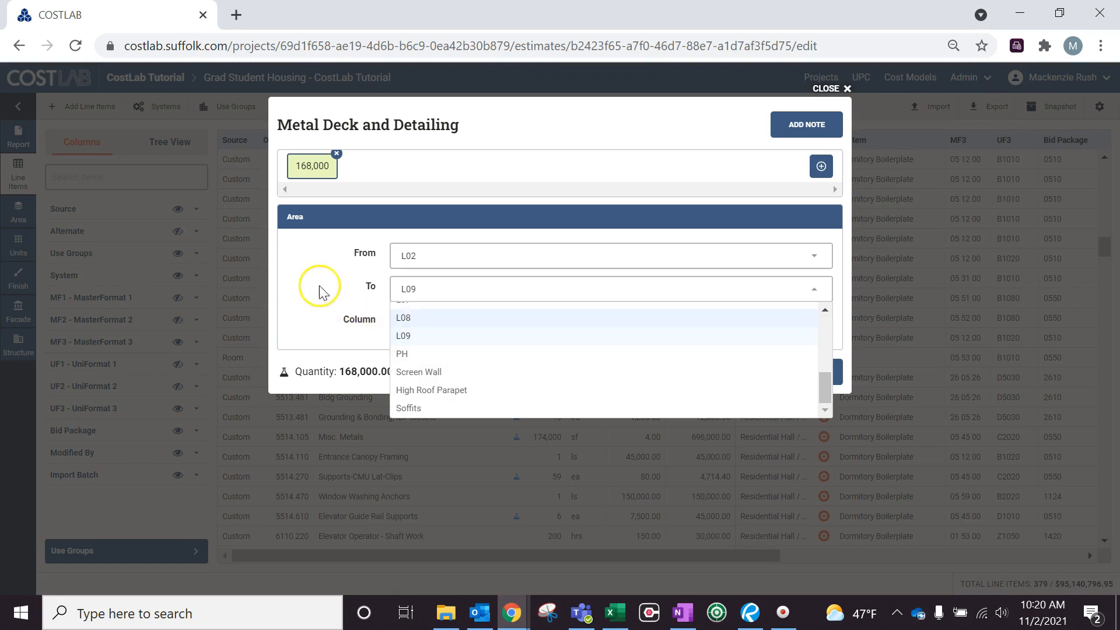
pyautogui.click(295, 276)
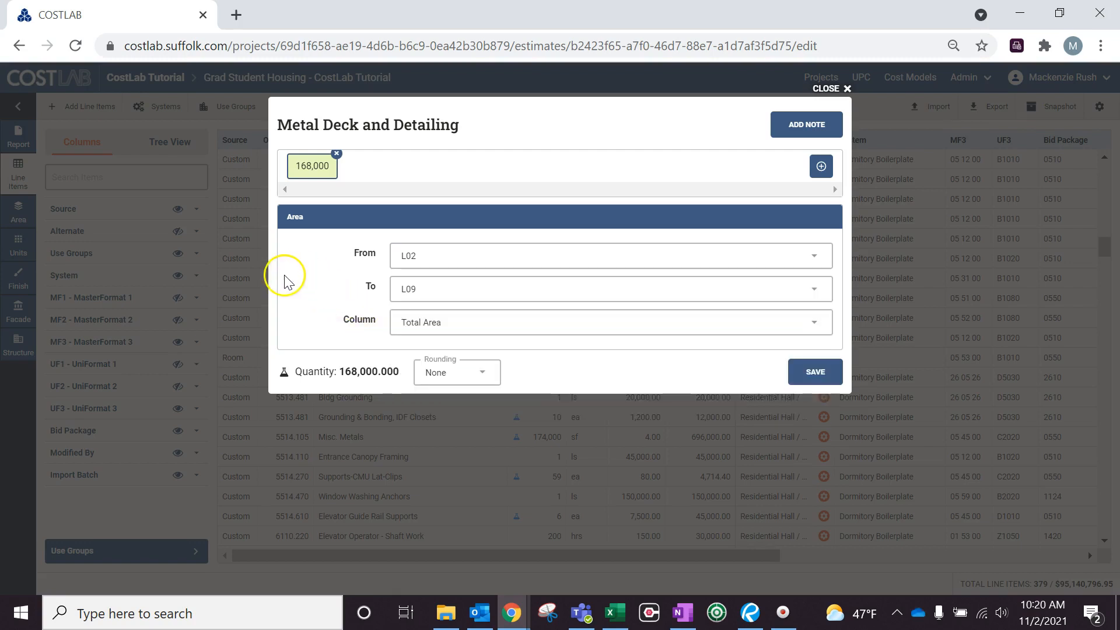
# Add three empty slots to the Metal Deck and Detailing formula and fill the last one with the Unit Counts value from Units
pyautogui.click(820, 167)
pyautogui.click(820, 168)
pyautogui.click(820, 167)
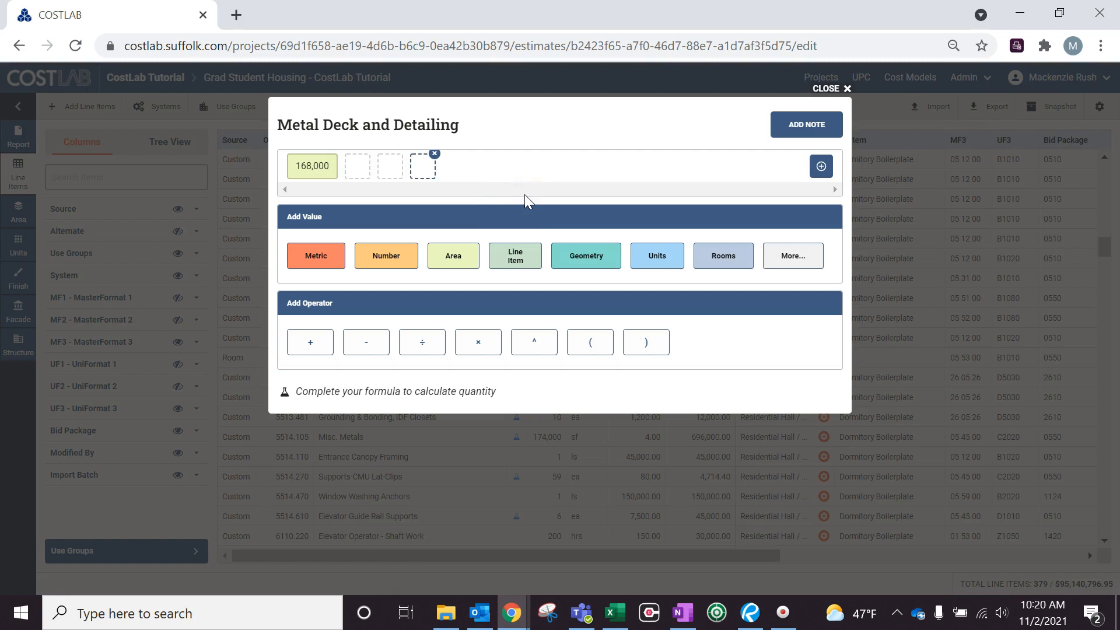
pyautogui.click(516, 271)
pyautogui.click(588, 272)
pyautogui.click(653, 257)
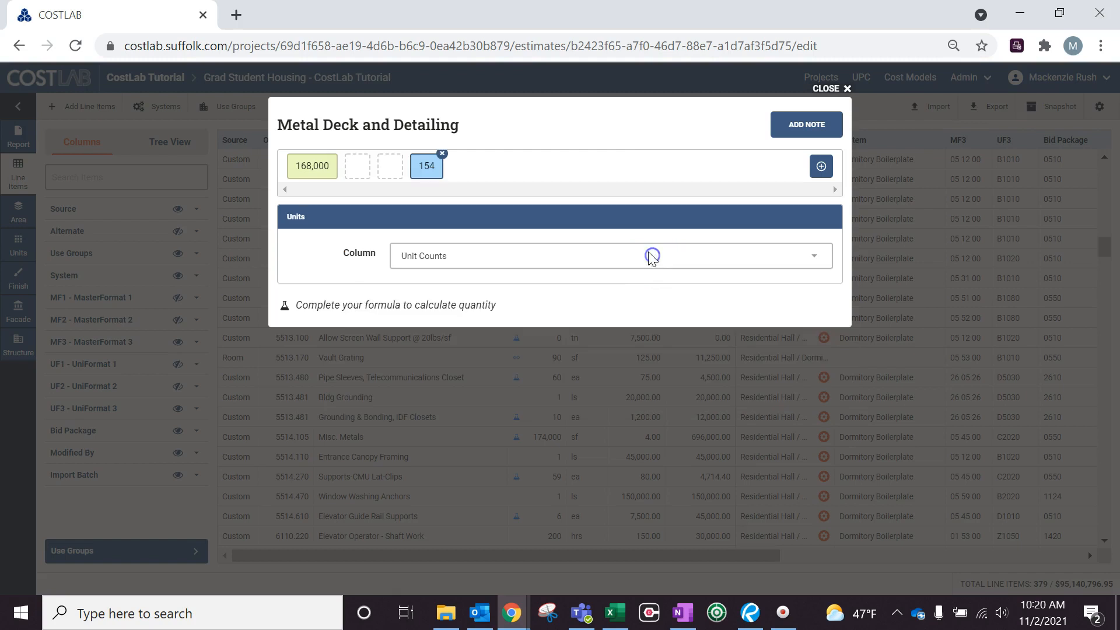
pyautogui.click(553, 259)
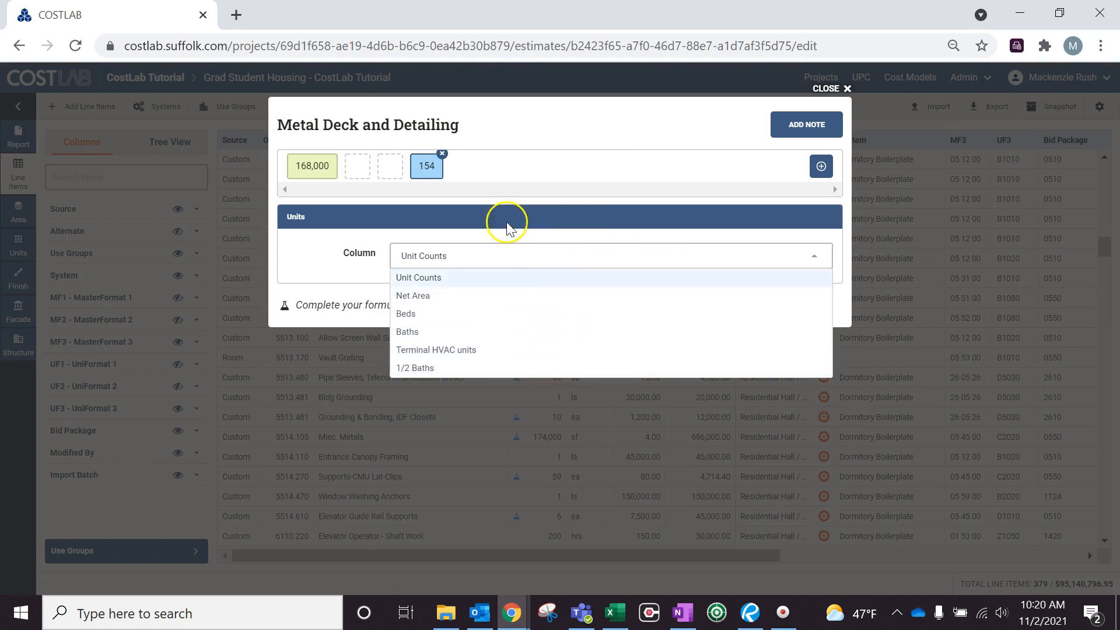
pyautogui.click(479, 175)
# Fill the slot before the unit count with a Rooms value for LVL 1 - BOH Circulation, using Area Average
pyautogui.click(391, 165)
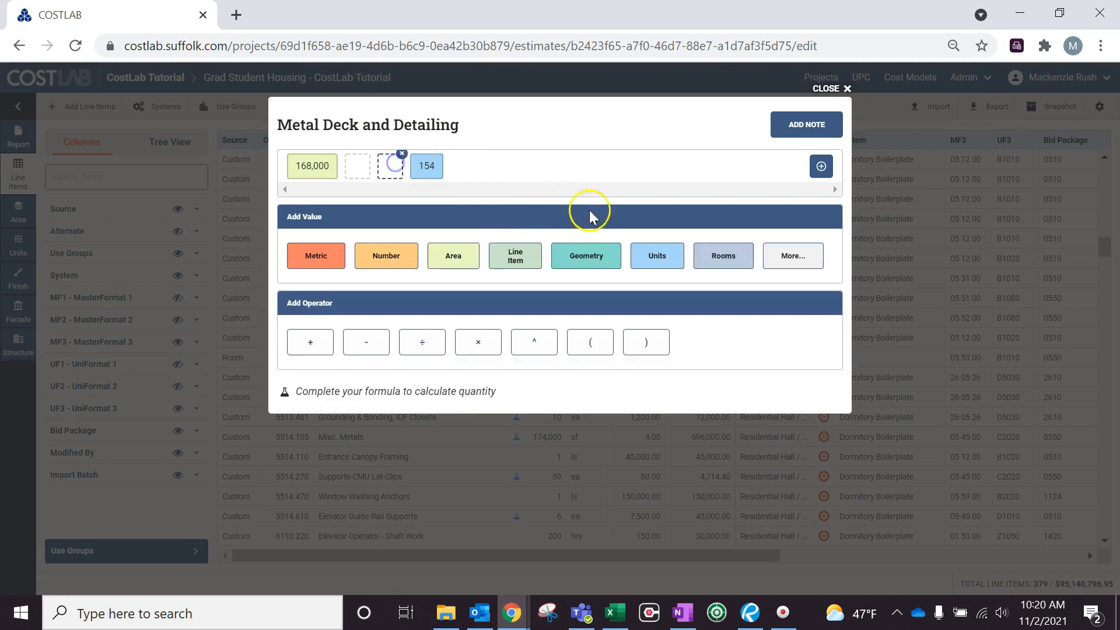
pyautogui.click(722, 256)
pyautogui.click(583, 261)
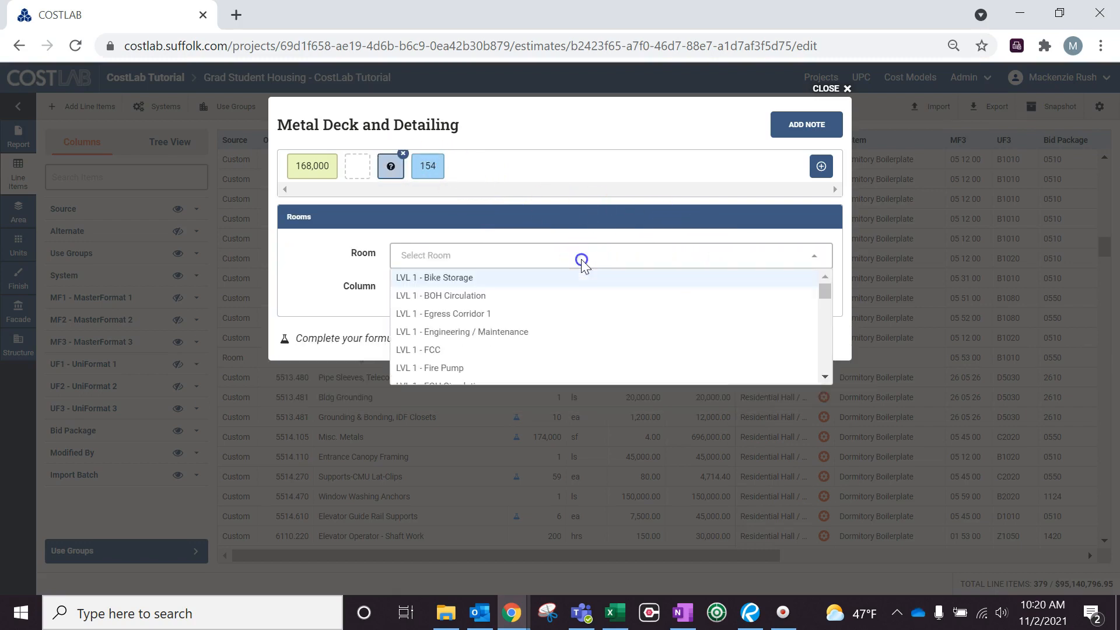
pyautogui.click(549, 299)
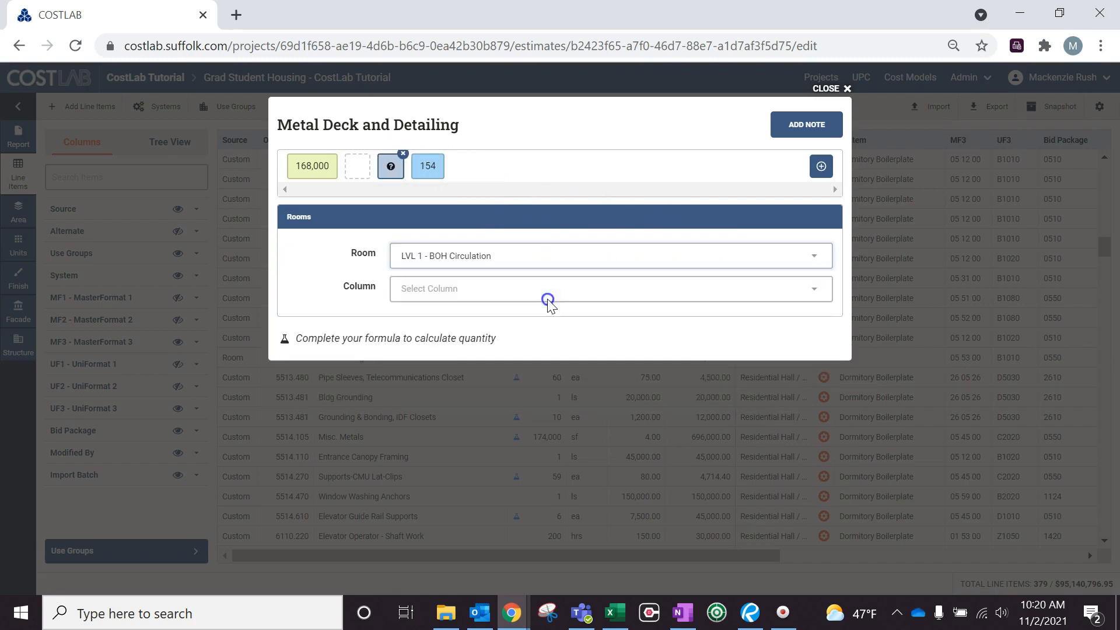
pyautogui.click(528, 292)
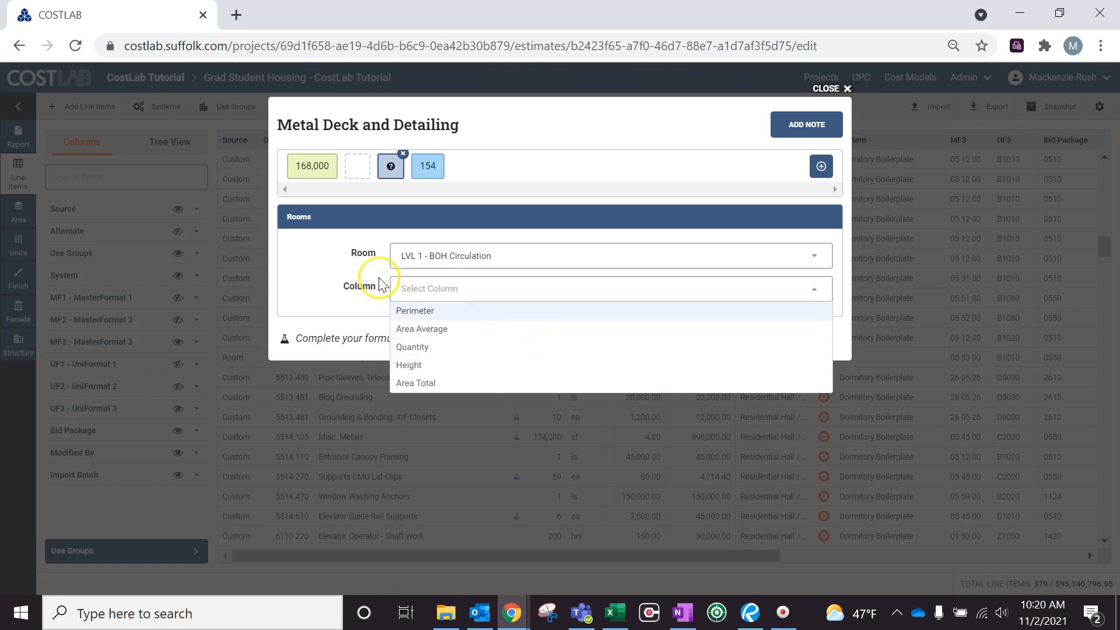
pyautogui.click(450, 328)
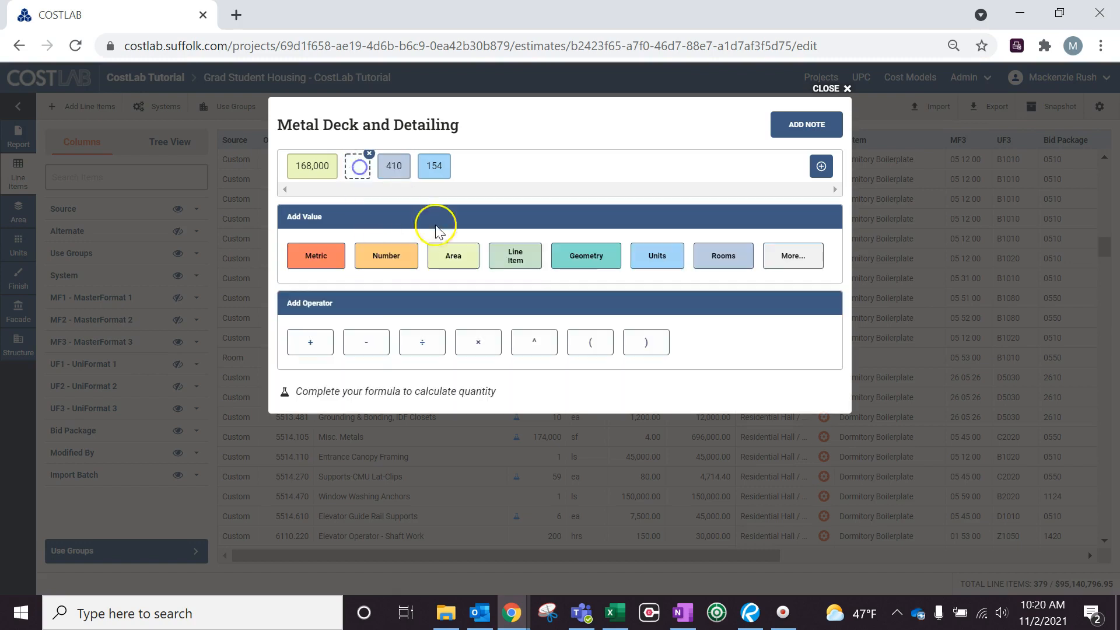
# Check the additional value types for the remaining empty slot, and remove everything after the area value from the formula
pyautogui.click(789, 264)
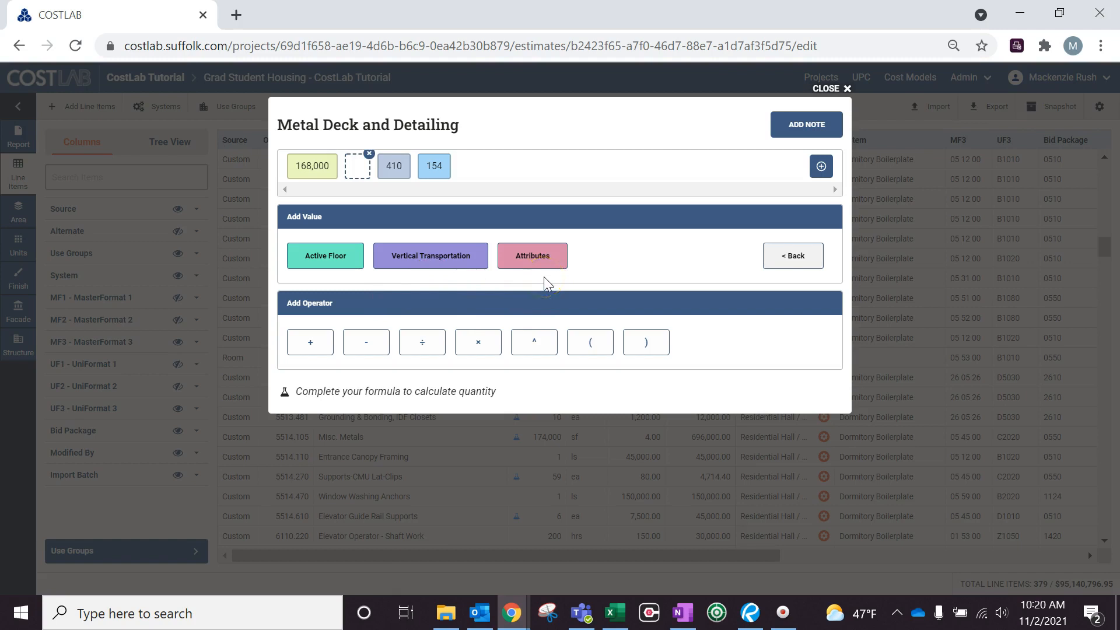
pyautogui.click(791, 265)
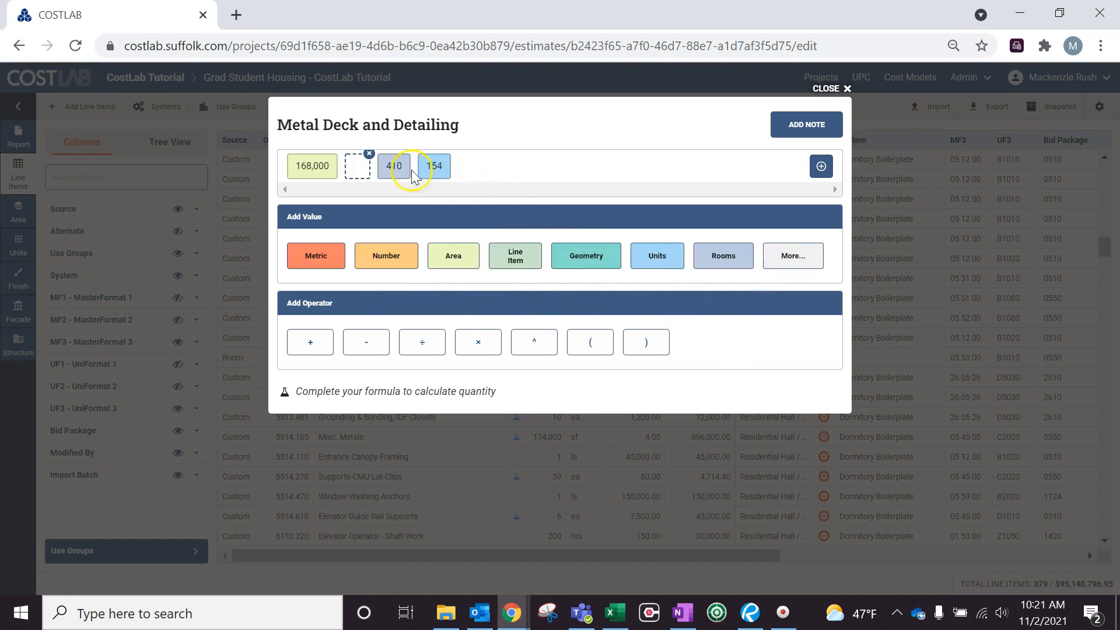
pyautogui.click(370, 154)
pyautogui.click(373, 155)
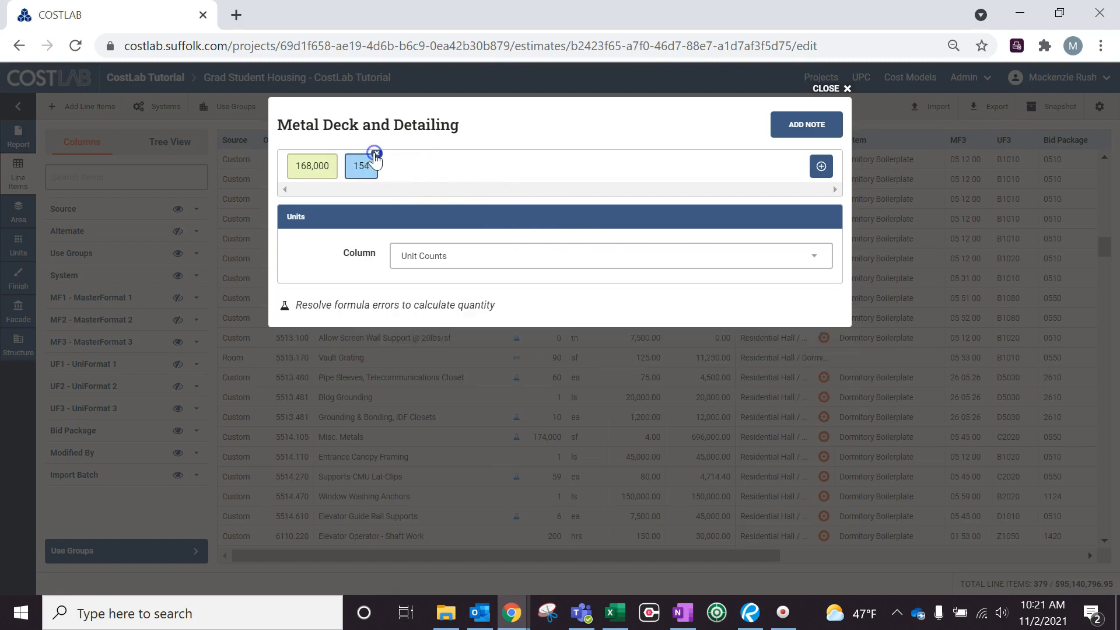
pyautogui.click(376, 154)
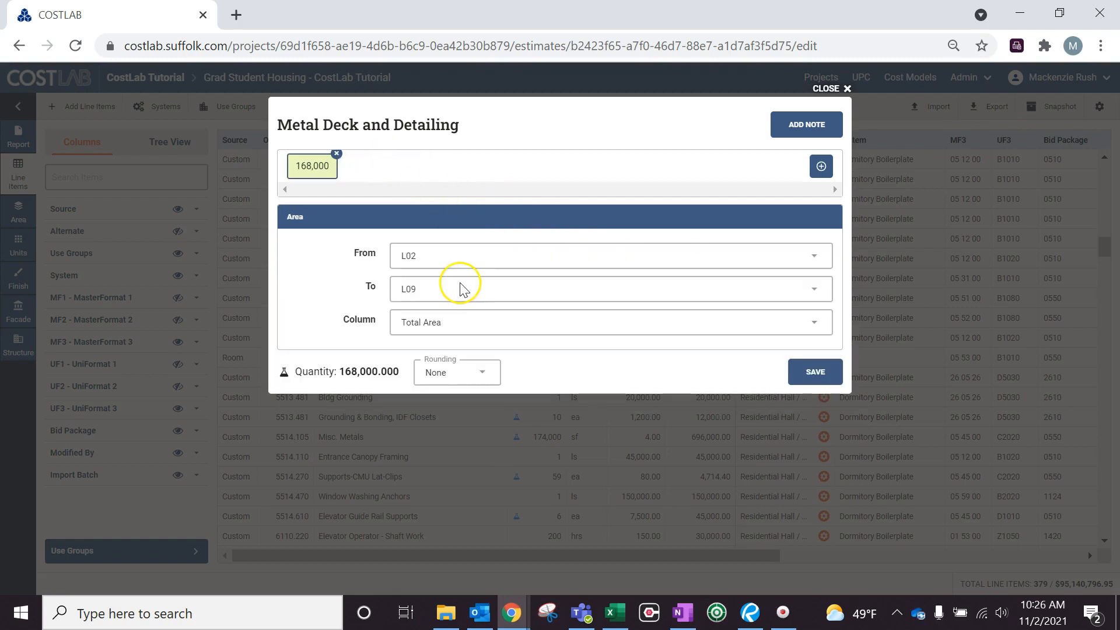
# Open the end-floor choices for the area value in the Metal Deck and Detailing formula
pyautogui.click(488, 286)
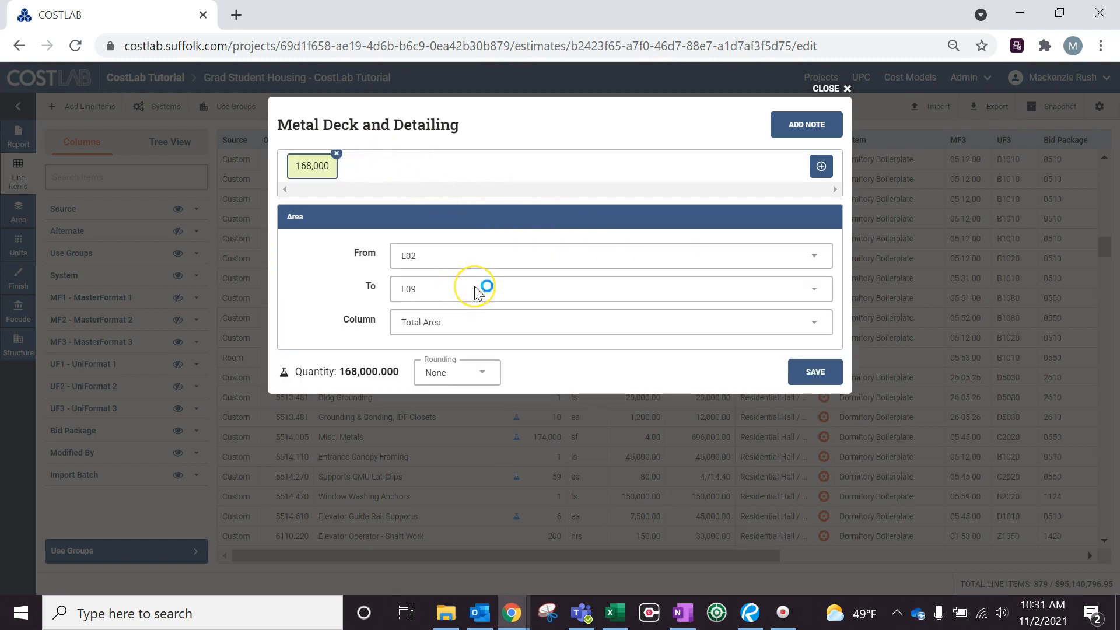